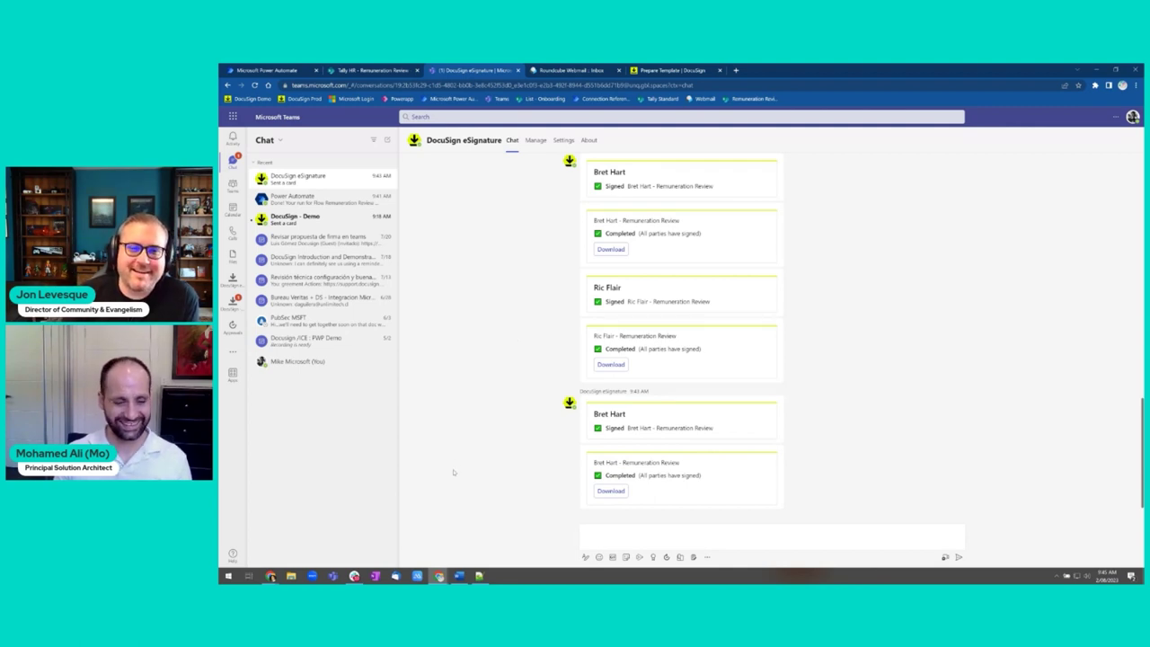
Step: Switch to the HR Remuneration Template in Word and review the fields and rules in the DocuSign Template Assistant
click(459, 576)
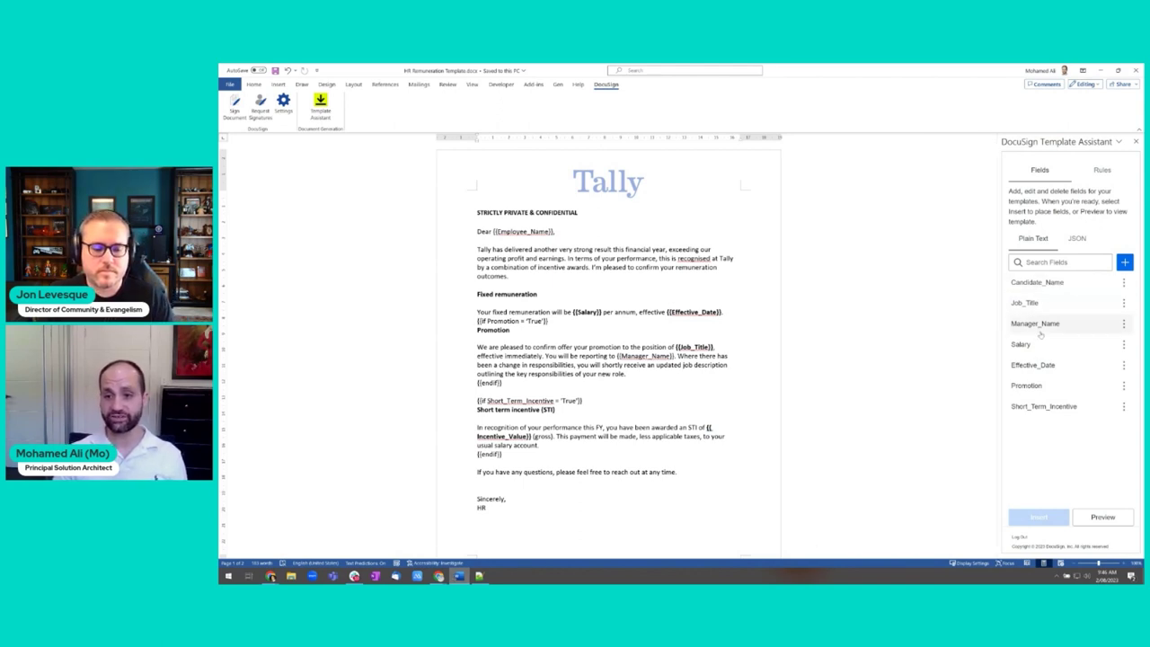
click(1102, 170)
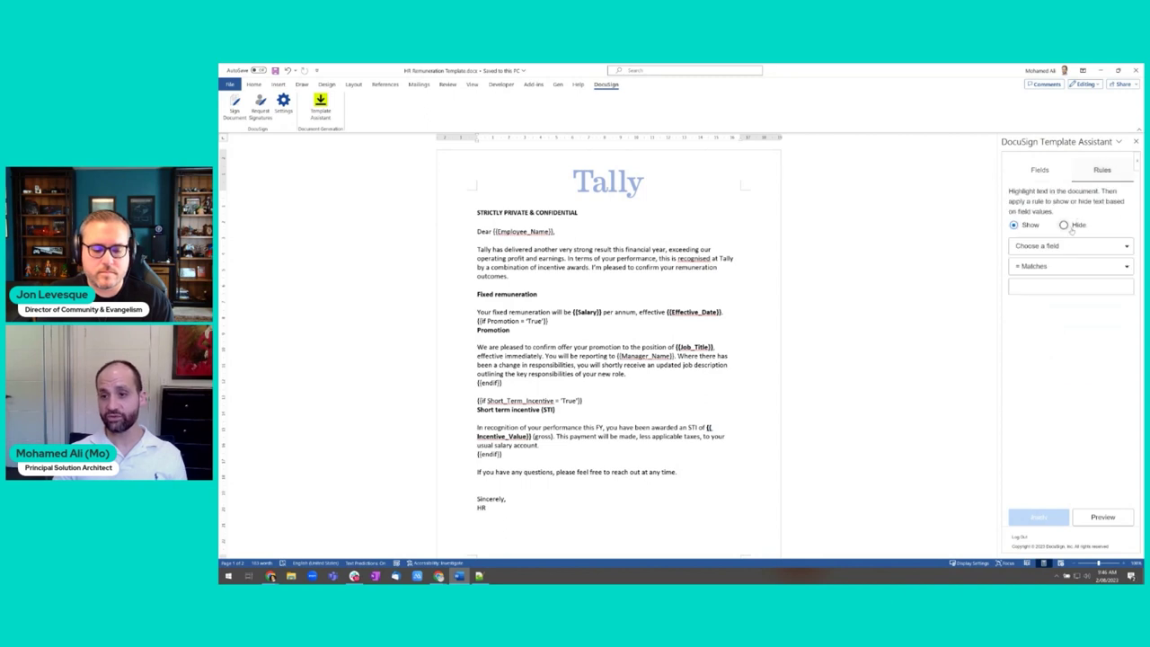
click(1040, 170)
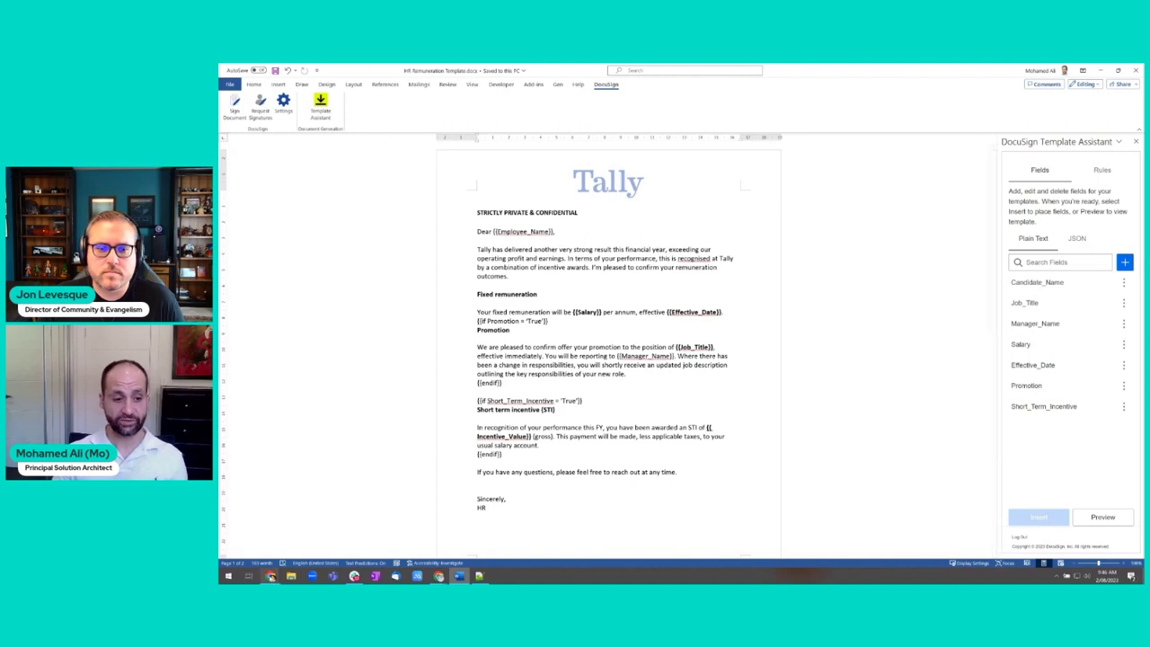
Step: Switch to the HR Remuneration (Doc Gen) template in DocuSign, review its documents and recipients, and continue to field placement
mouse_move(271, 576)
click(400, 532)
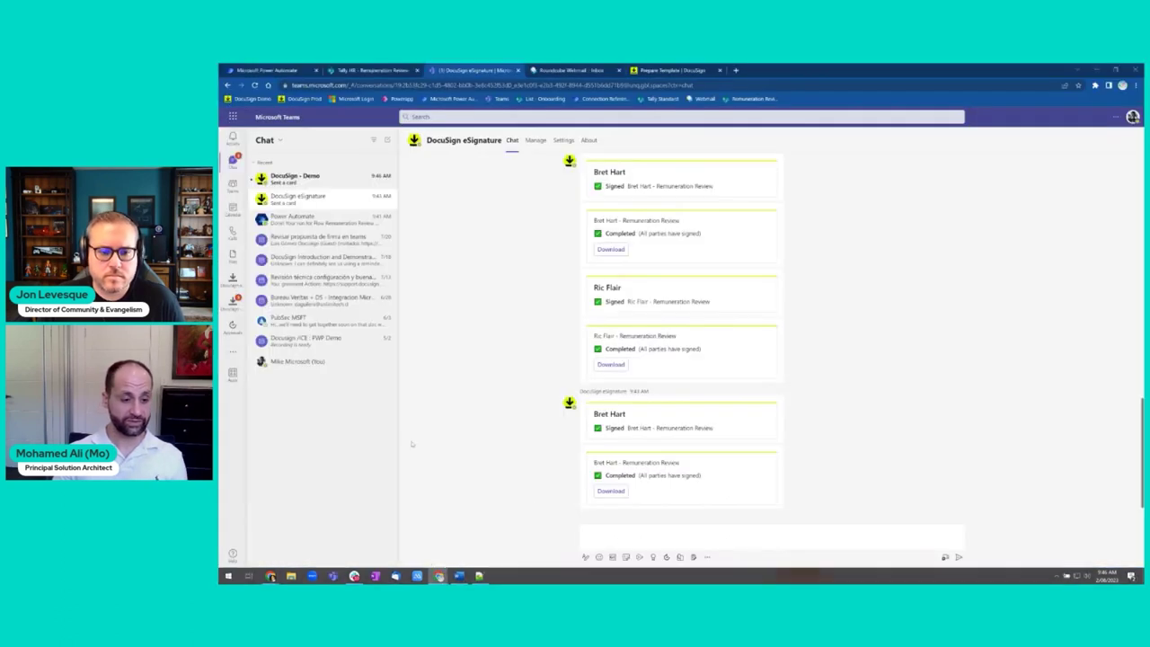
click(639, 75)
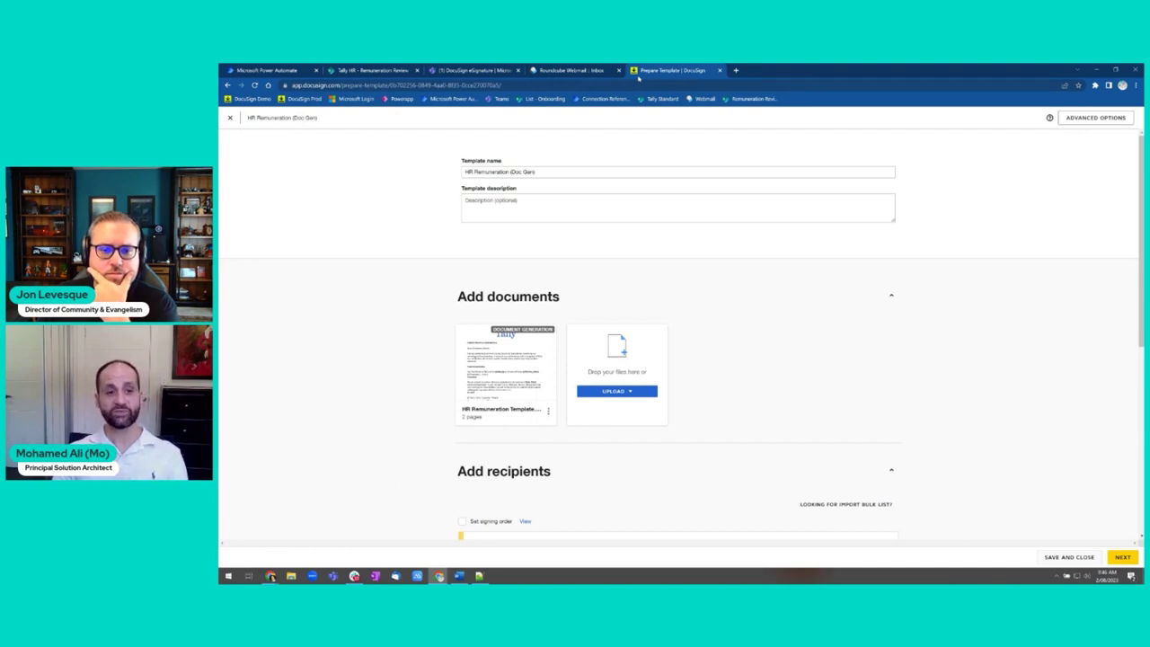
mouse_move(514, 372)
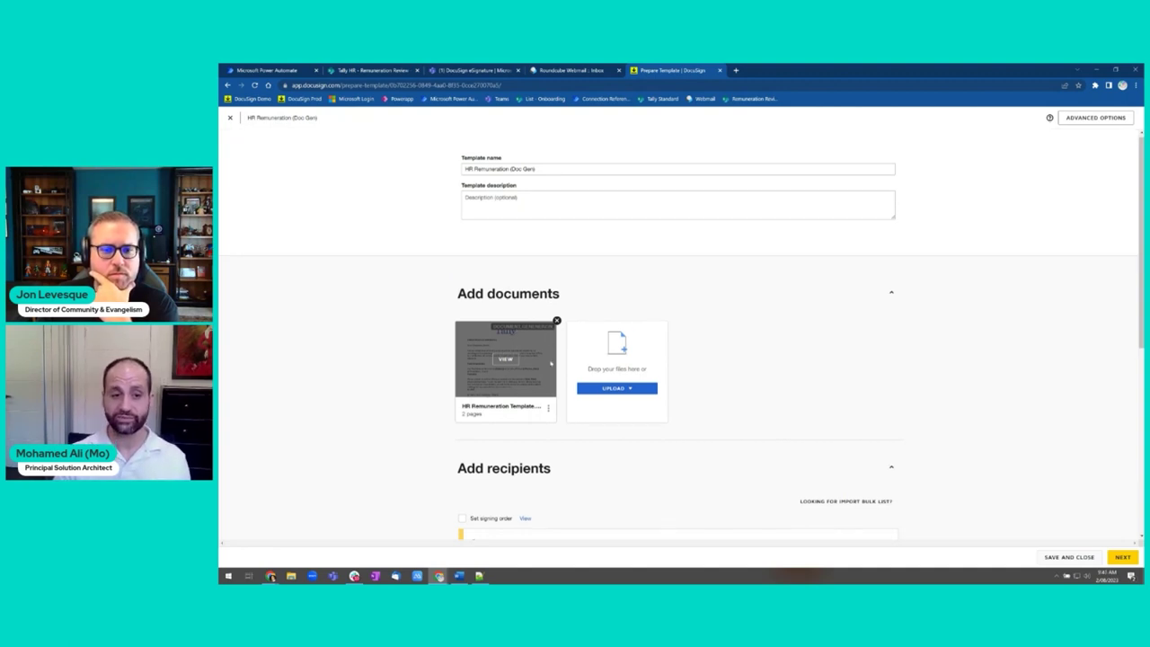
scroll(521, 378, down, 2)
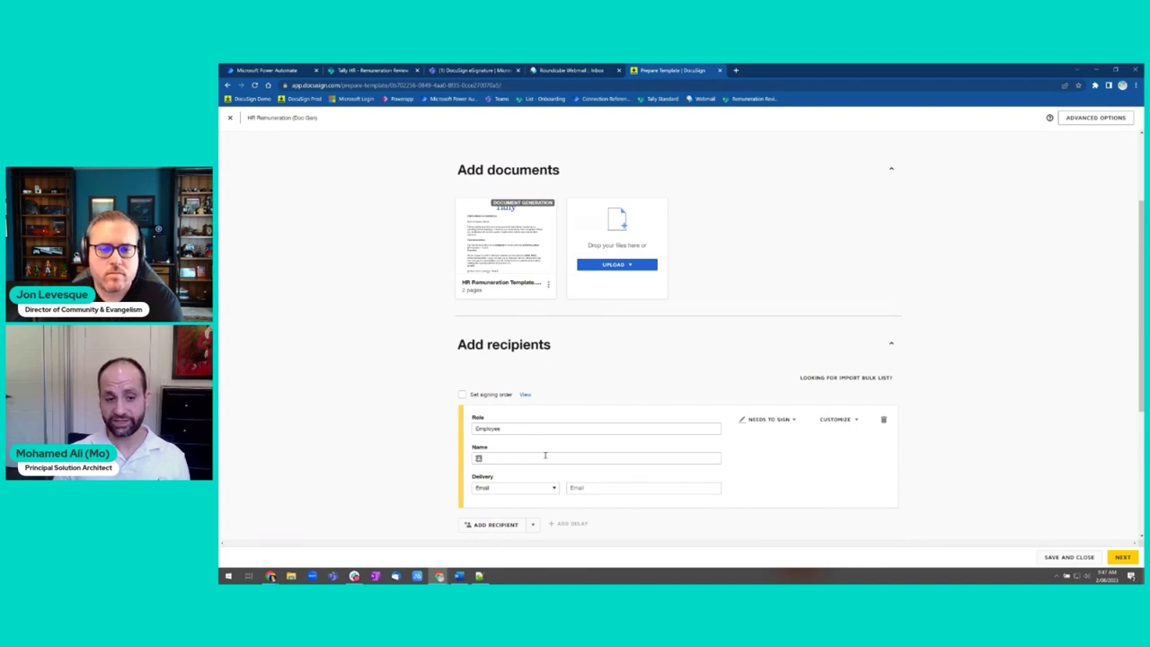
click(1120, 558)
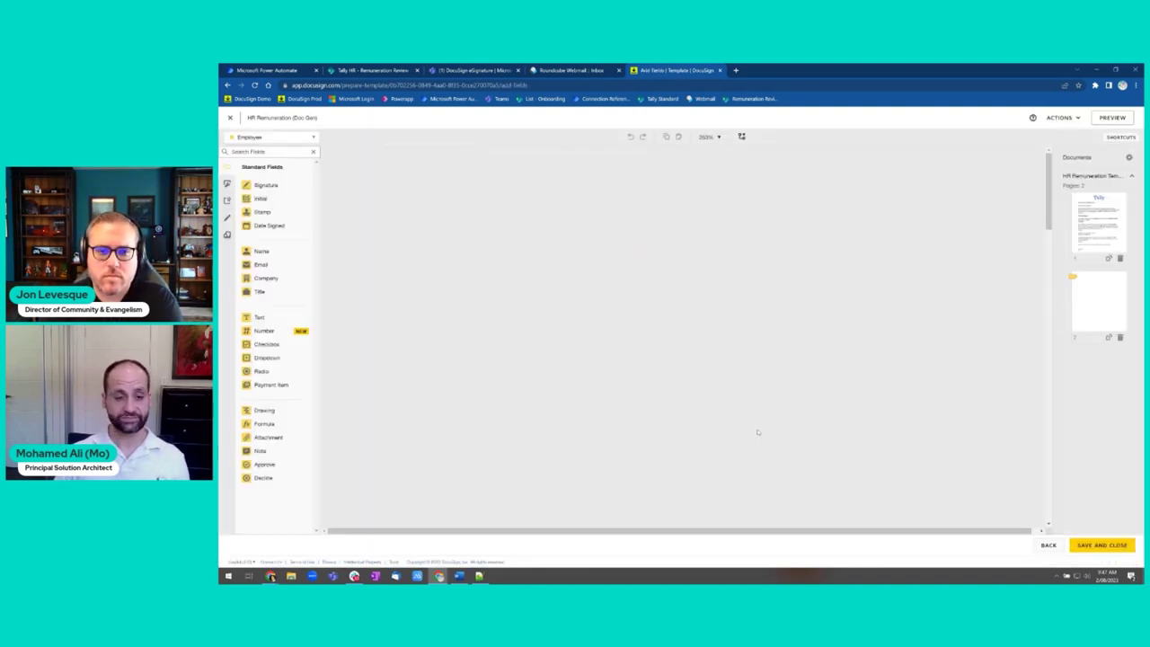
Step: Examine the template's merge fields, conditional Promotion and Short term incentive sections, and the signature, name and date fields on page 2
scroll(758, 432, down, 5)
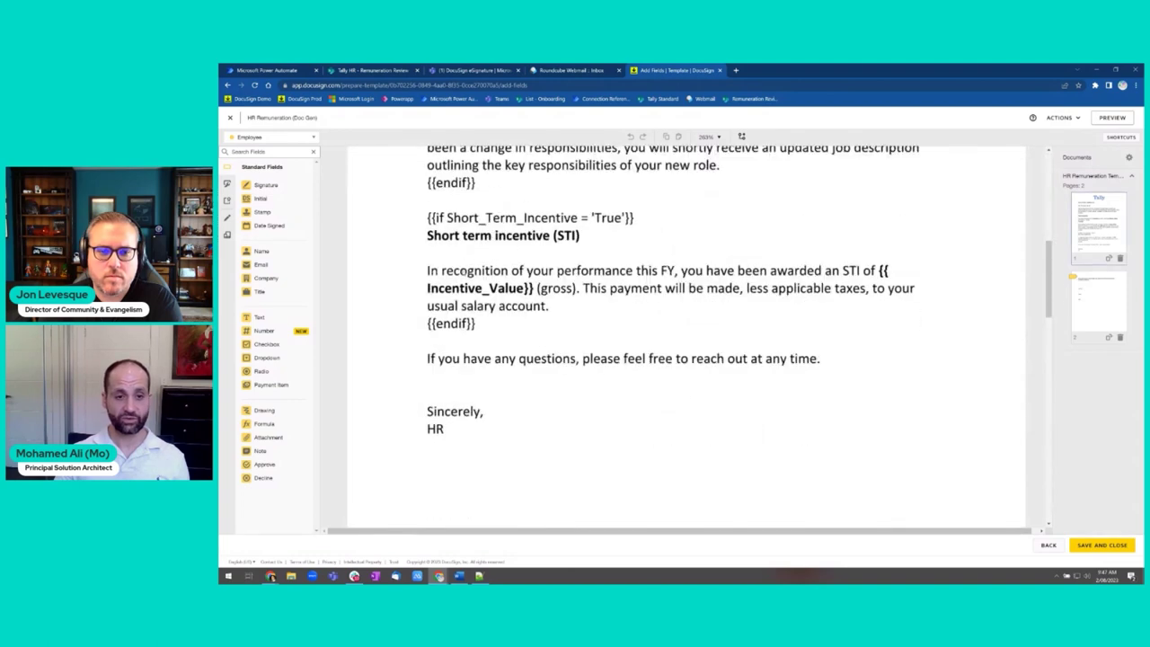
scroll(589, 307, down, 3)
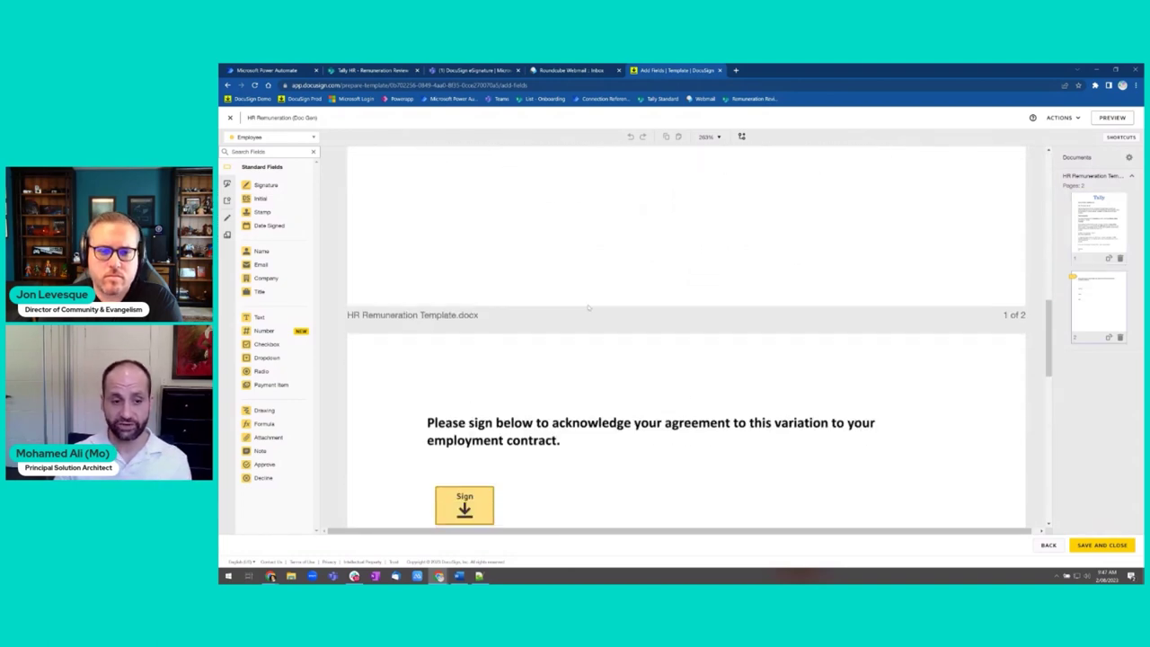
scroll(589, 307, up, 2)
scroll(589, 308, up, 4)
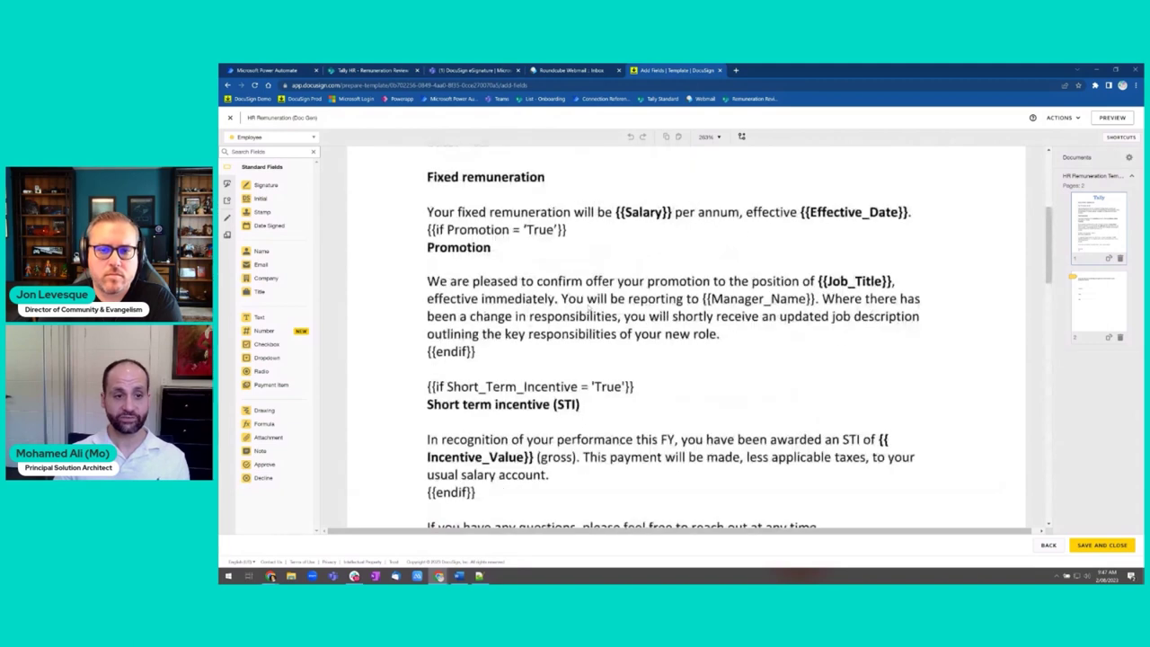
scroll(588, 310, down, 1)
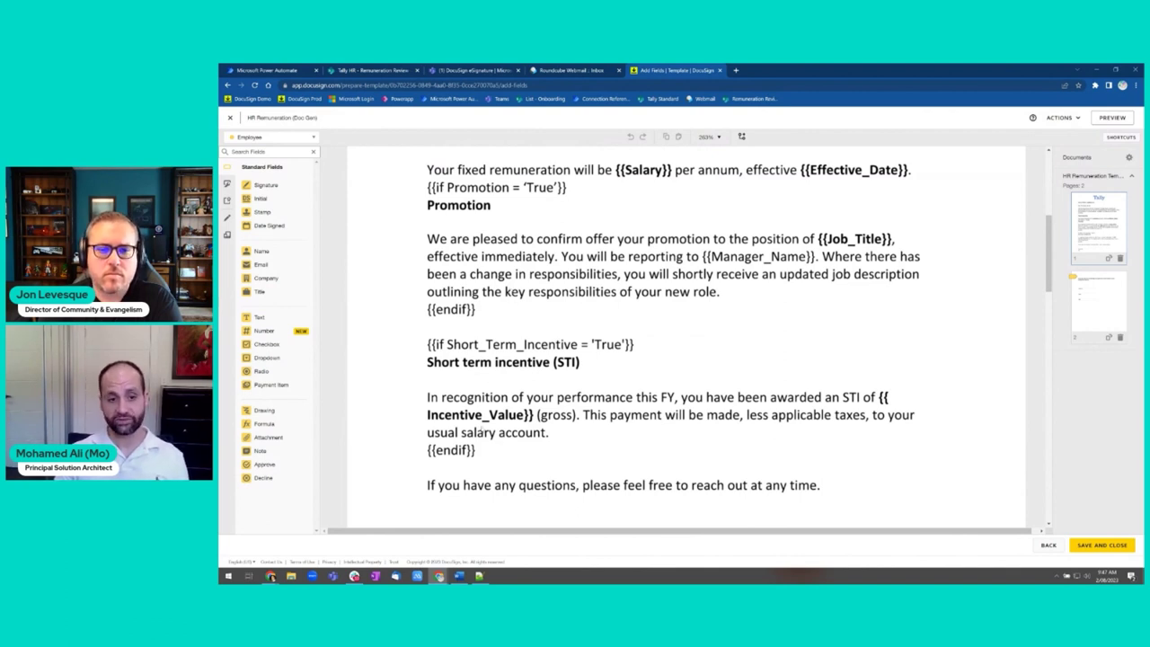
scroll(535, 419, down, 6)
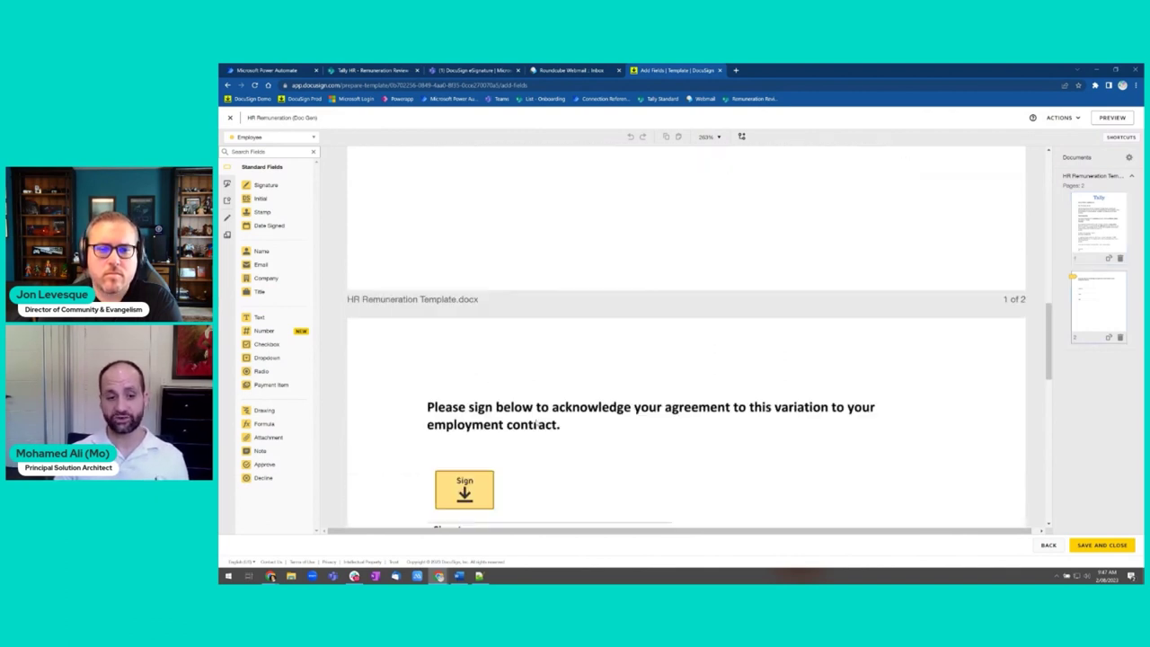
scroll(535, 422, down, 4)
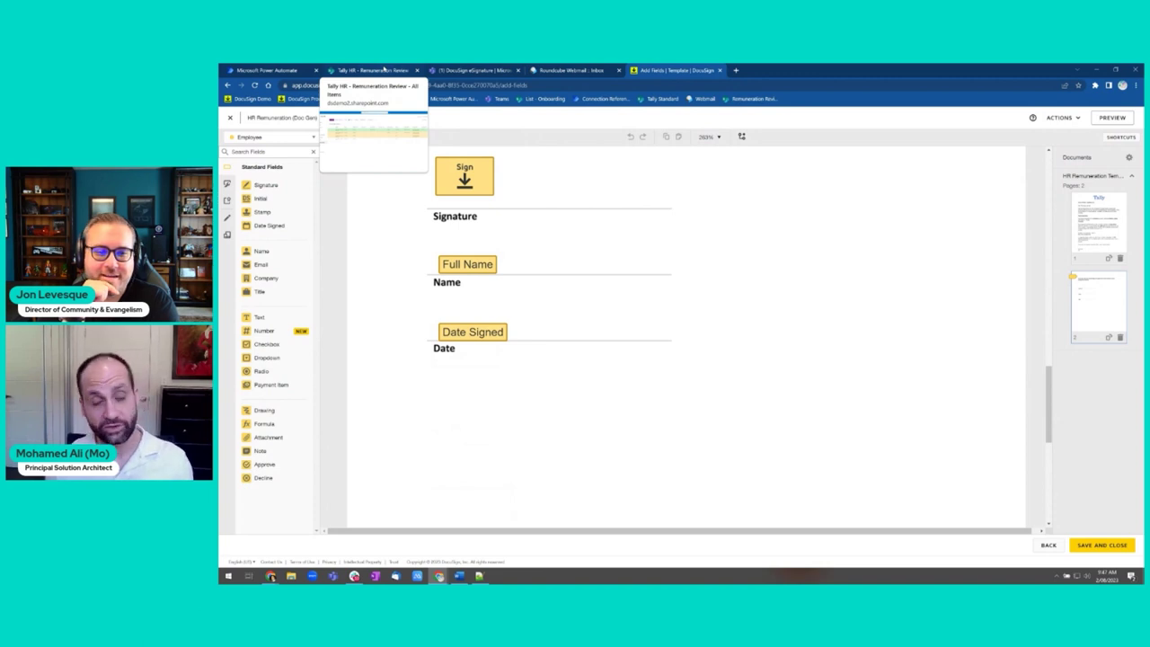
Step: Switch to Power Automate, find the remuneration flows and open Remuneration Review - Generate & Bulk Send for editing
click(294, 69)
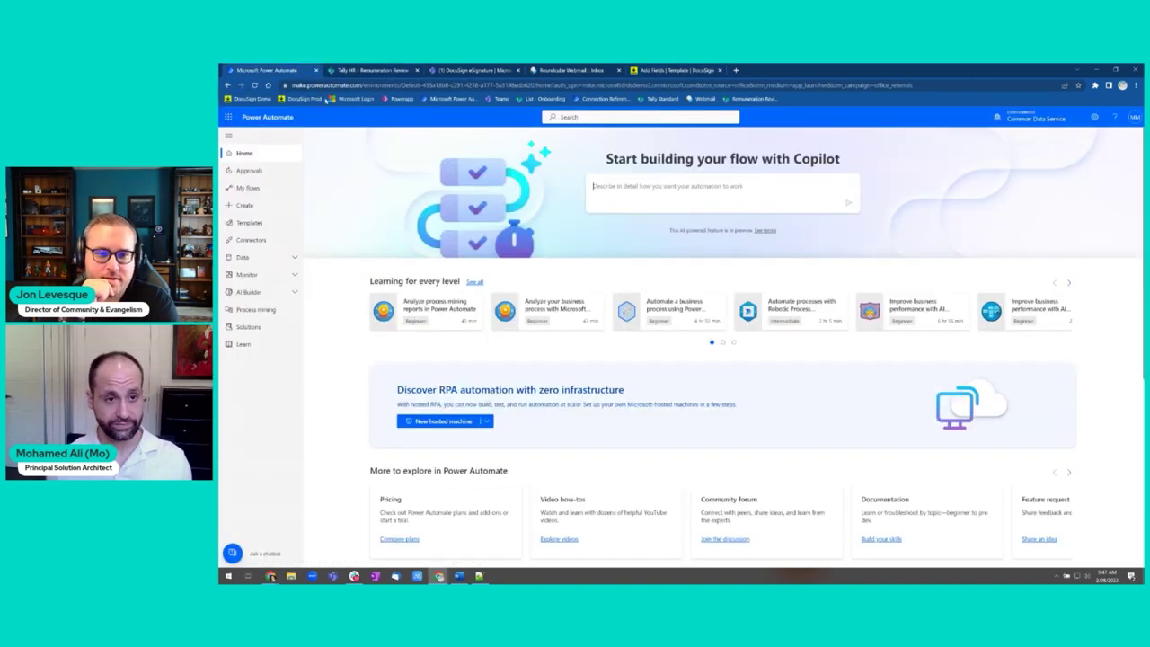
click(244, 188)
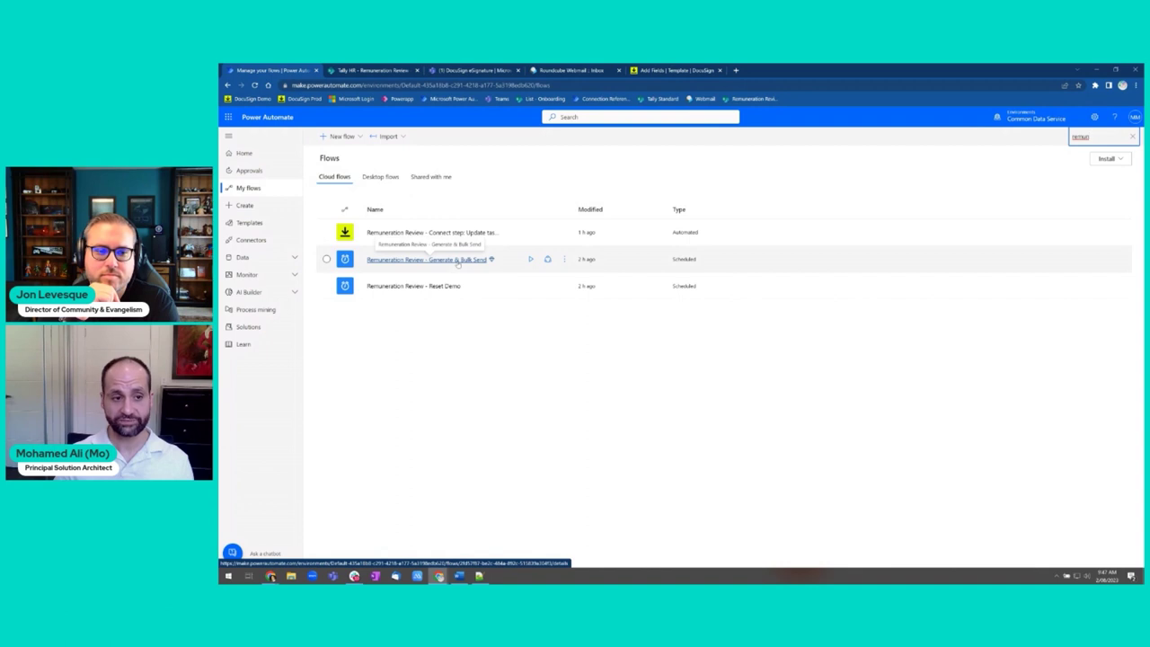
click(459, 259)
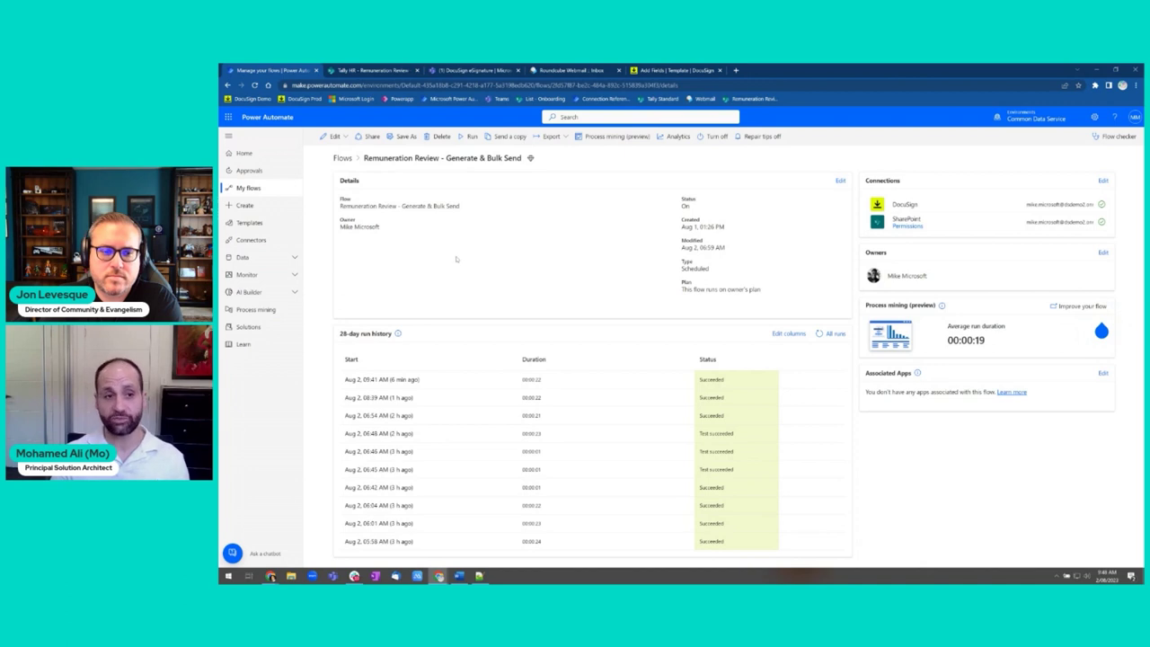
click(342, 136)
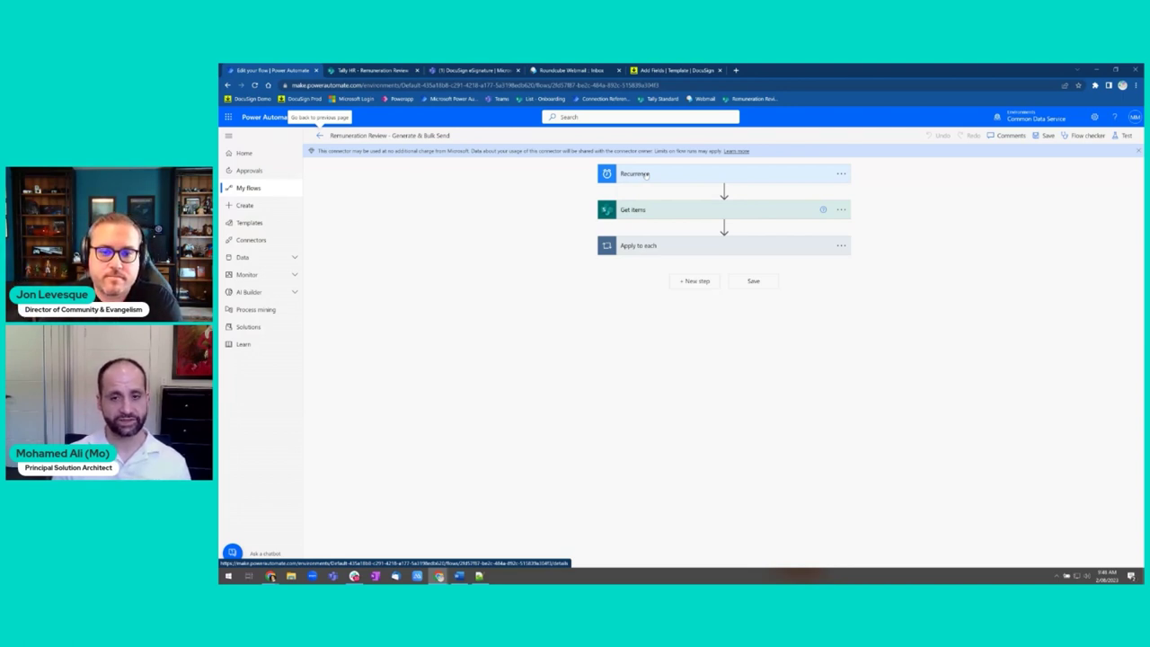
Step: Expand the Recurrence trigger and the Get items action, and compare the latter with the Remuneration Review list in SharePoint
click(645, 176)
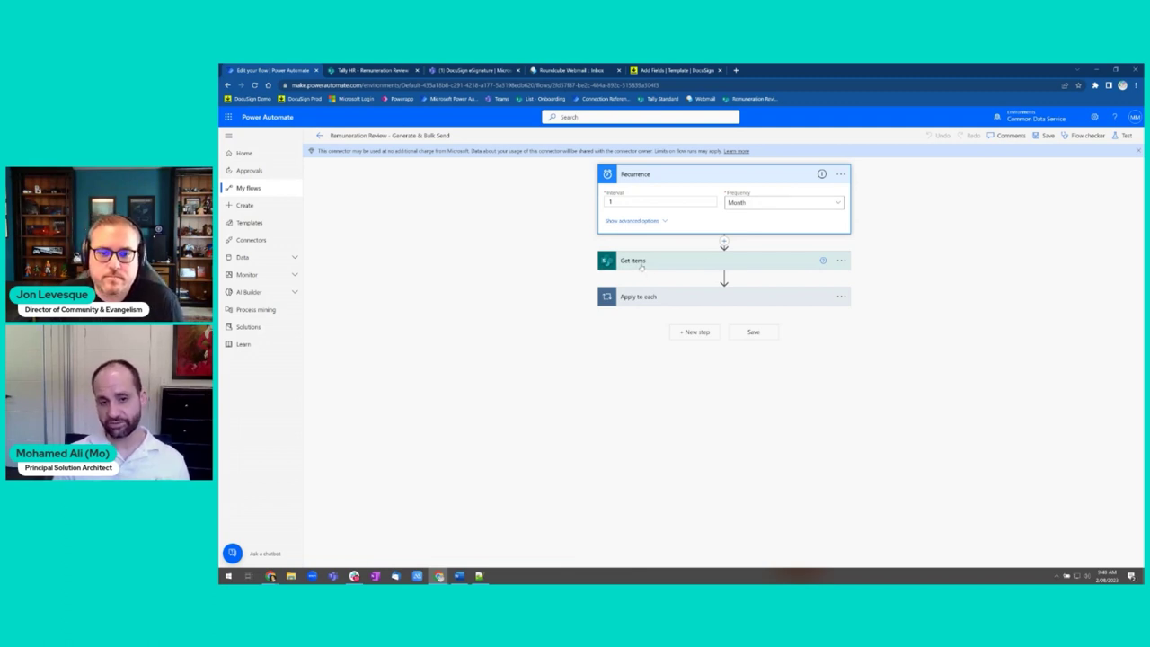
click(641, 263)
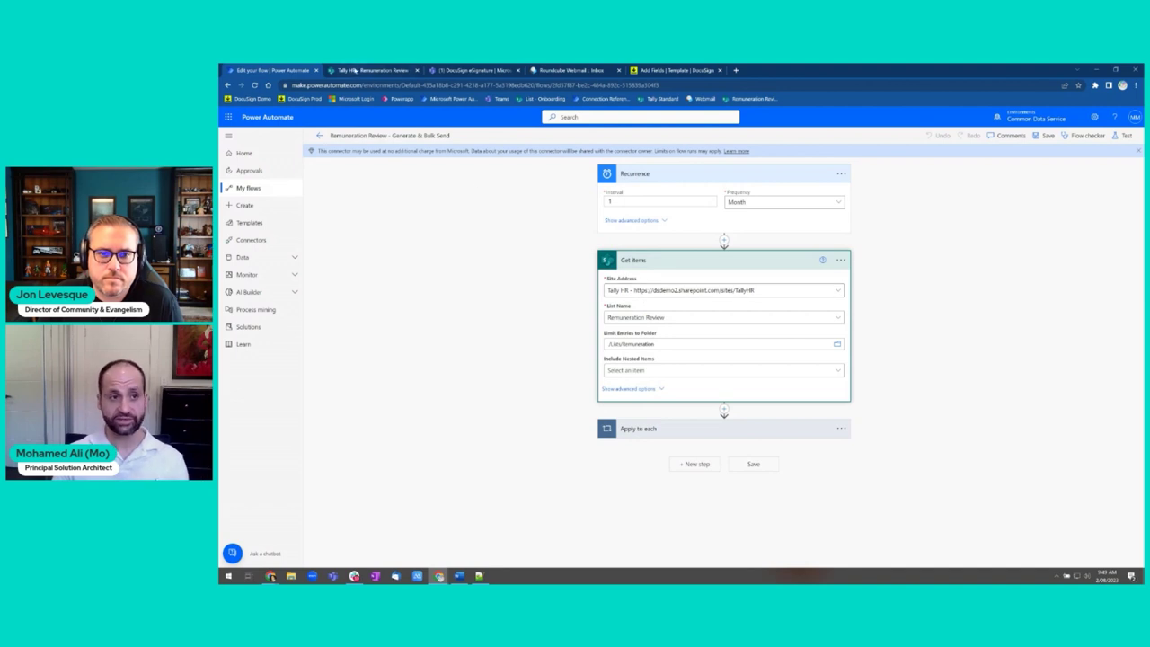
click(353, 70)
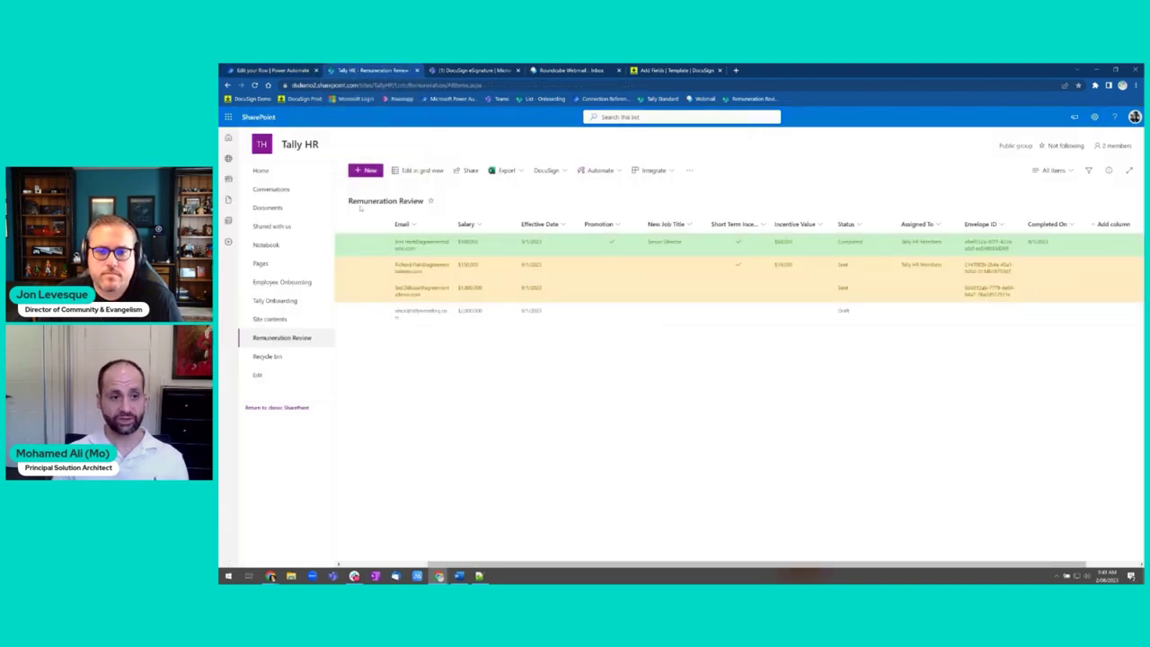
click(293, 70)
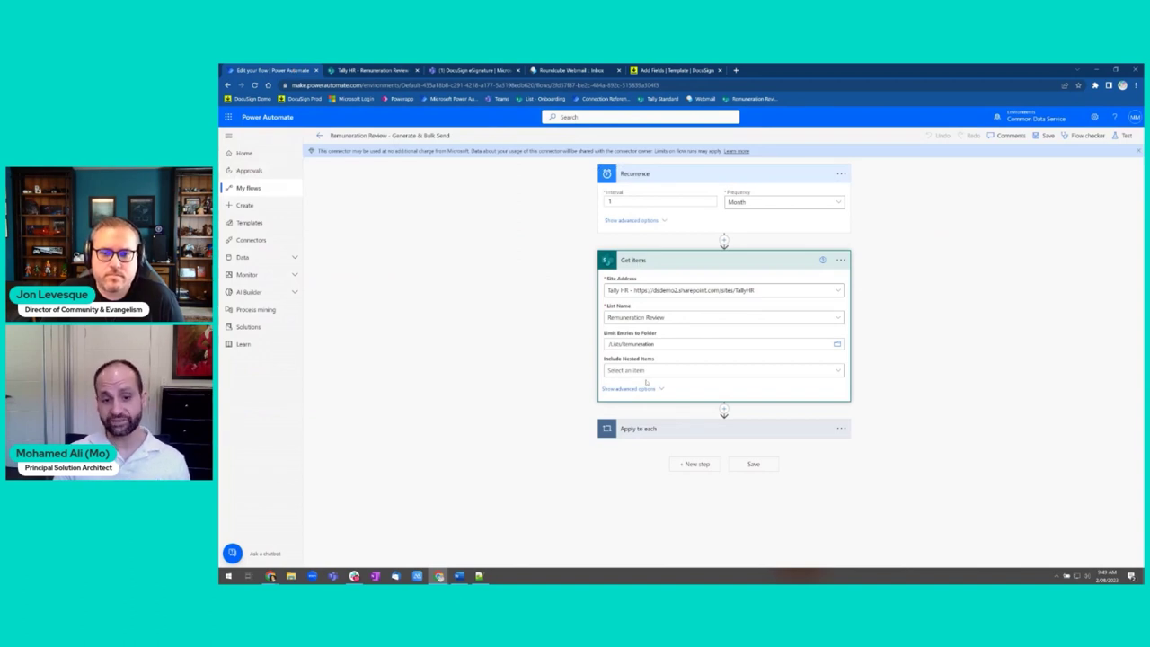
Step: Expand the Apply to each loop and its Condition, and review the Approved to Send check and the If yes actions
click(643, 429)
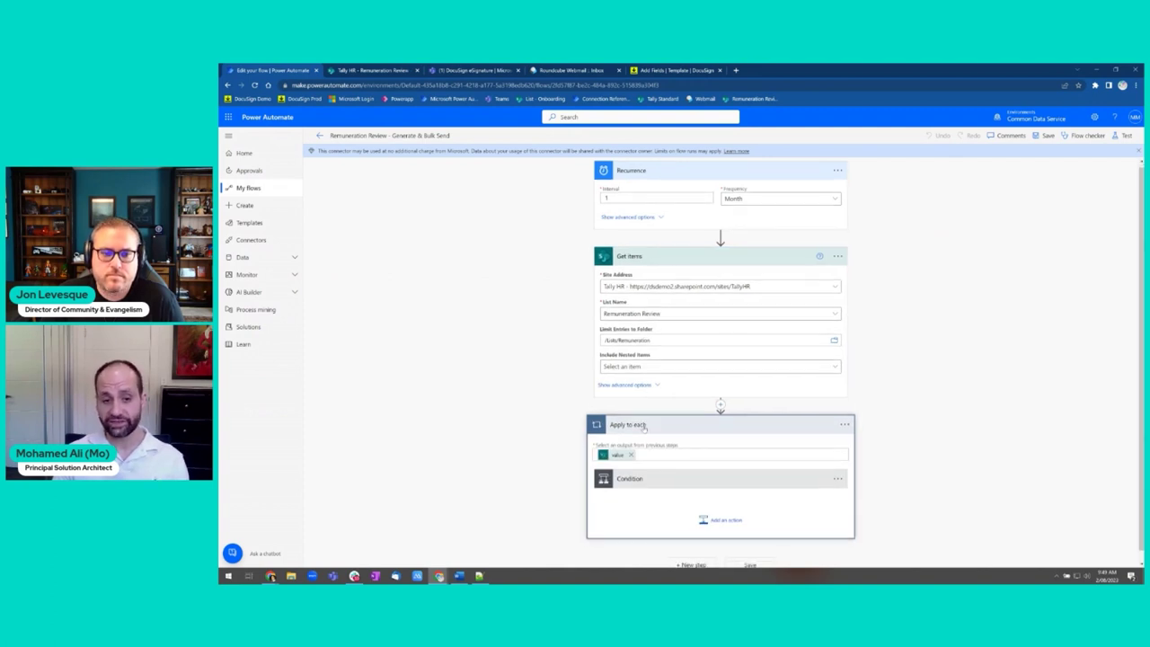
click(629, 469)
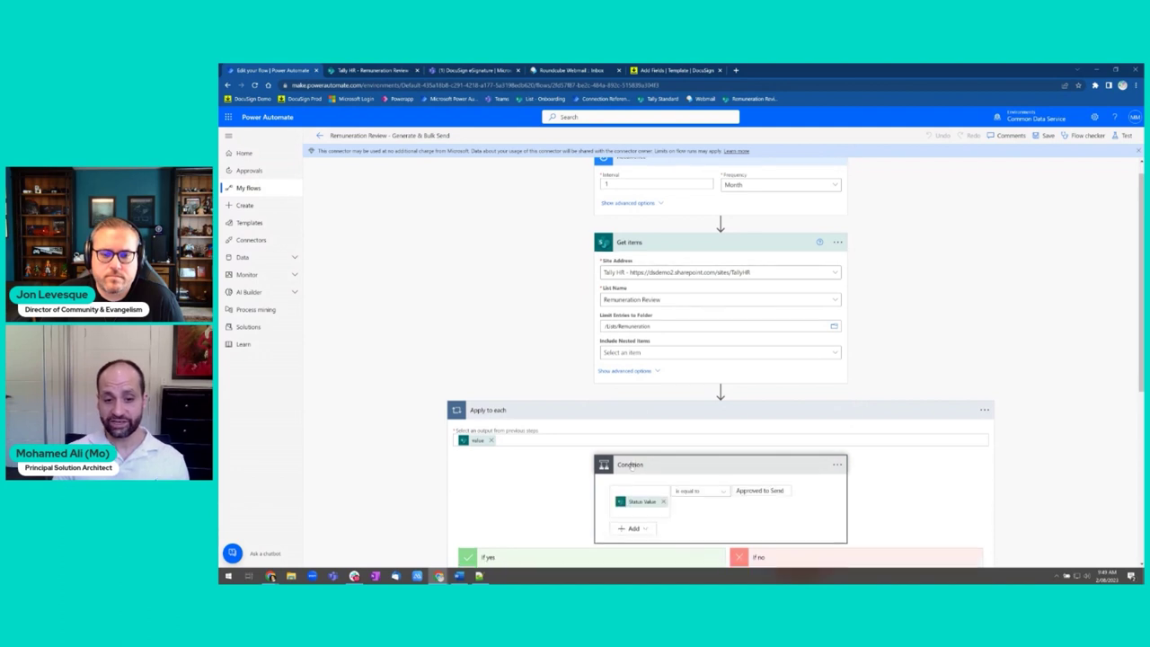
scroll(629, 465, down, 1)
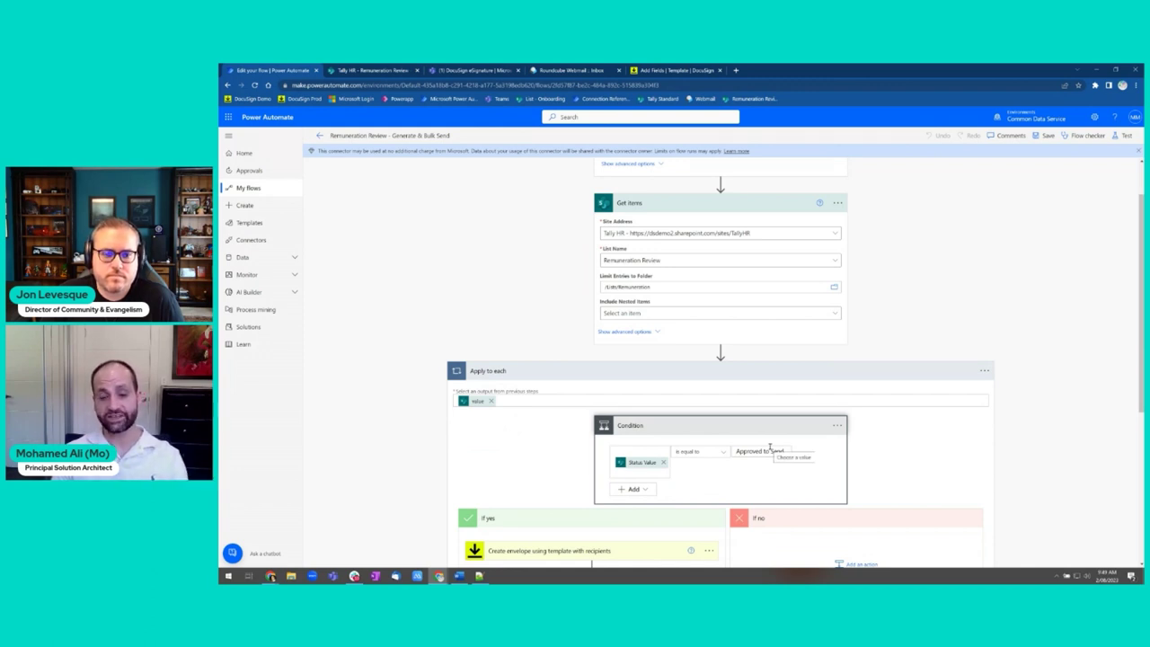
scroll(770, 446, down, 1)
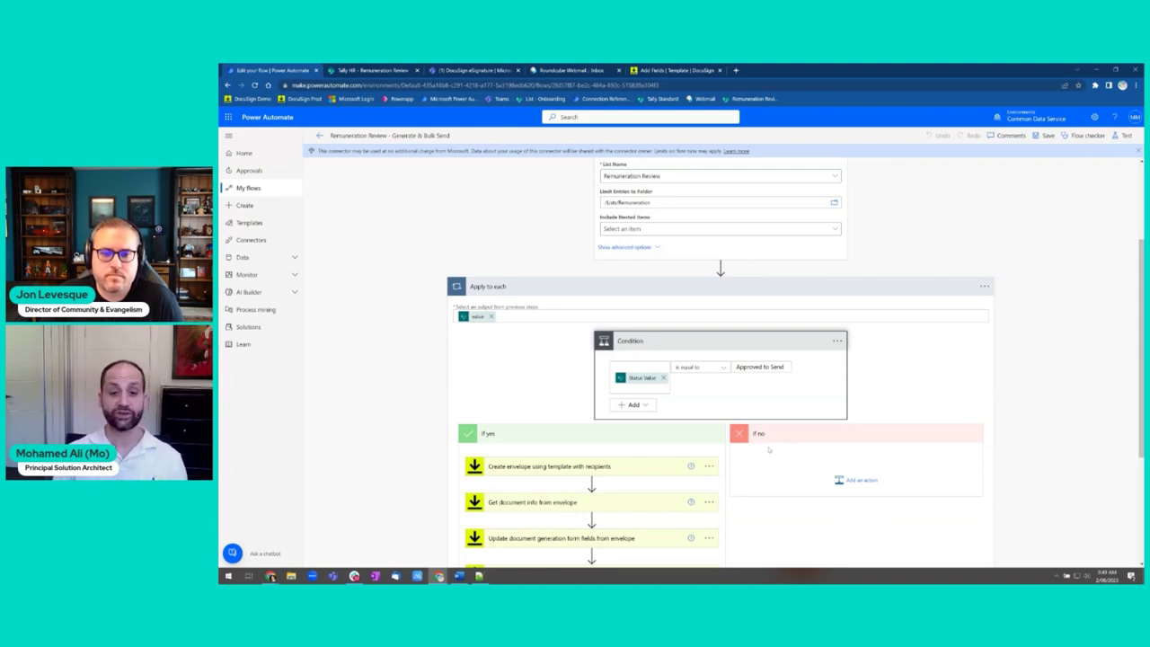
scroll(768, 450, down, 2)
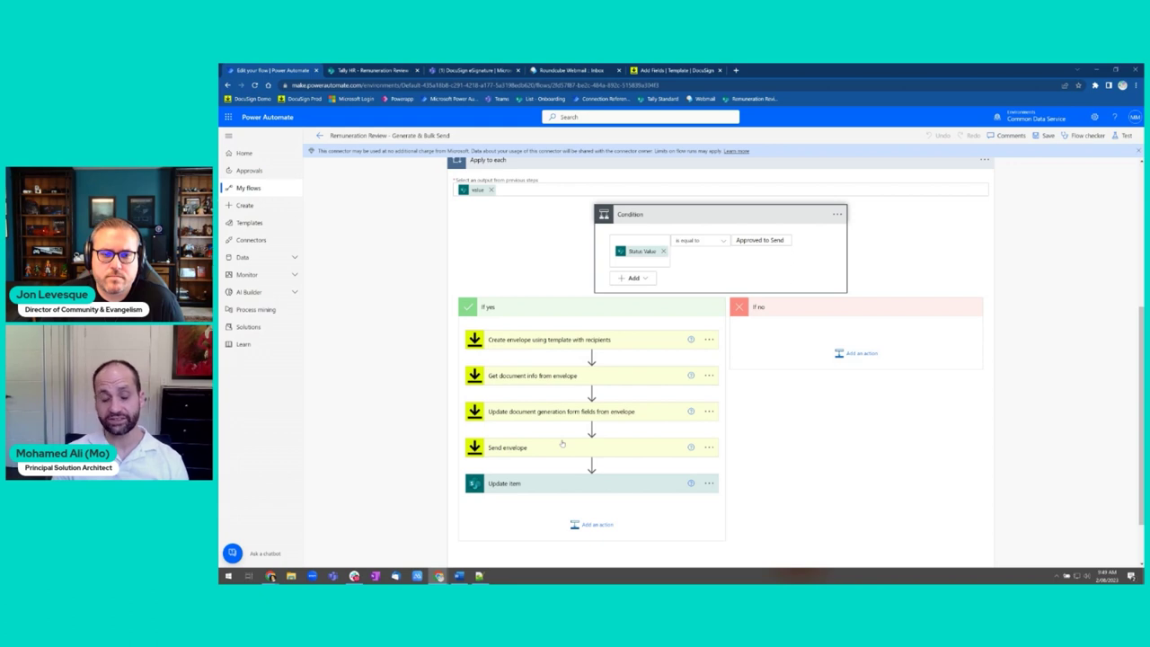
Step: Expand Create envelope using template with recipients, including advanced options, and compare its settings with the DocuSign template and the SharePoint list
click(533, 340)
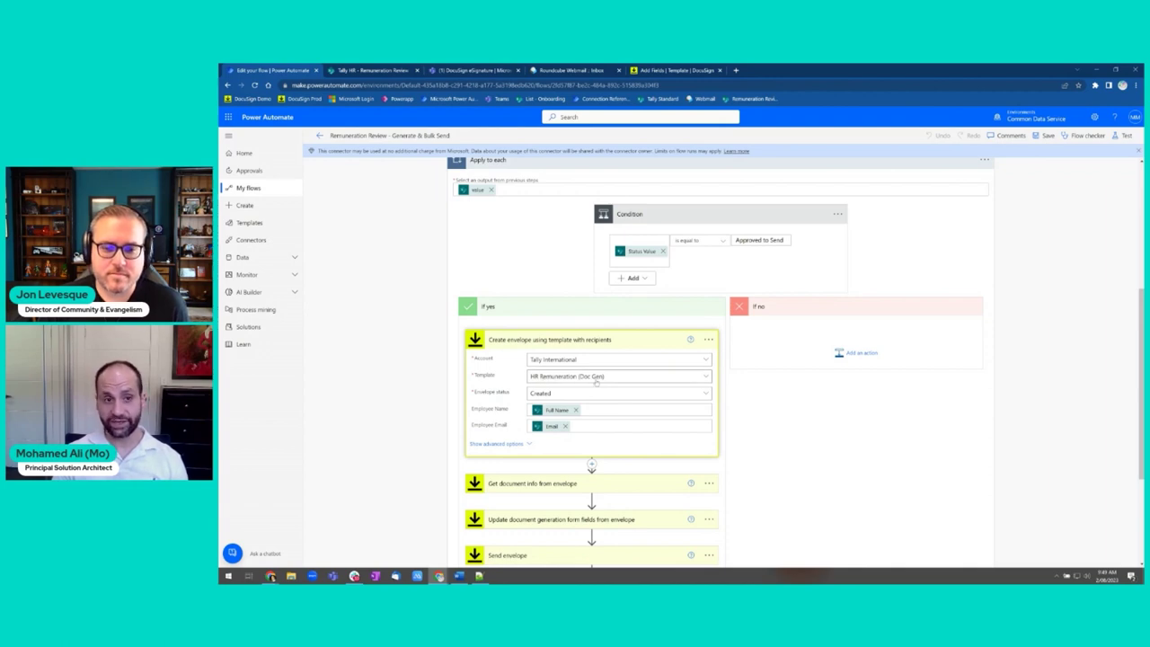
click(679, 70)
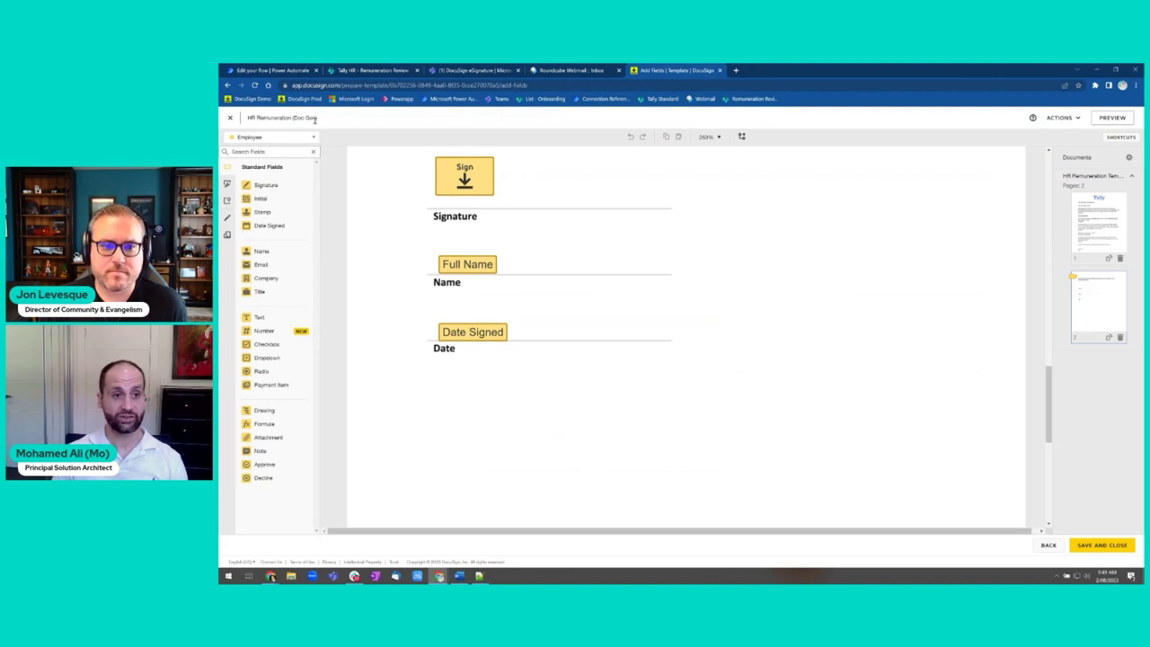
click(354, 70)
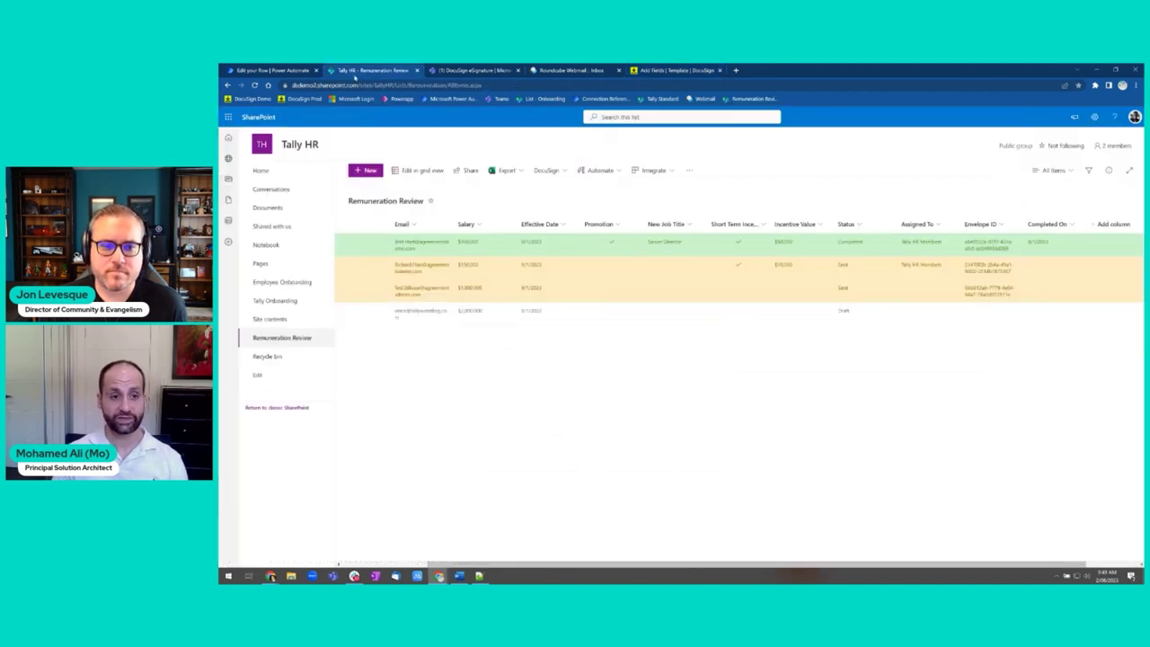
click(267, 69)
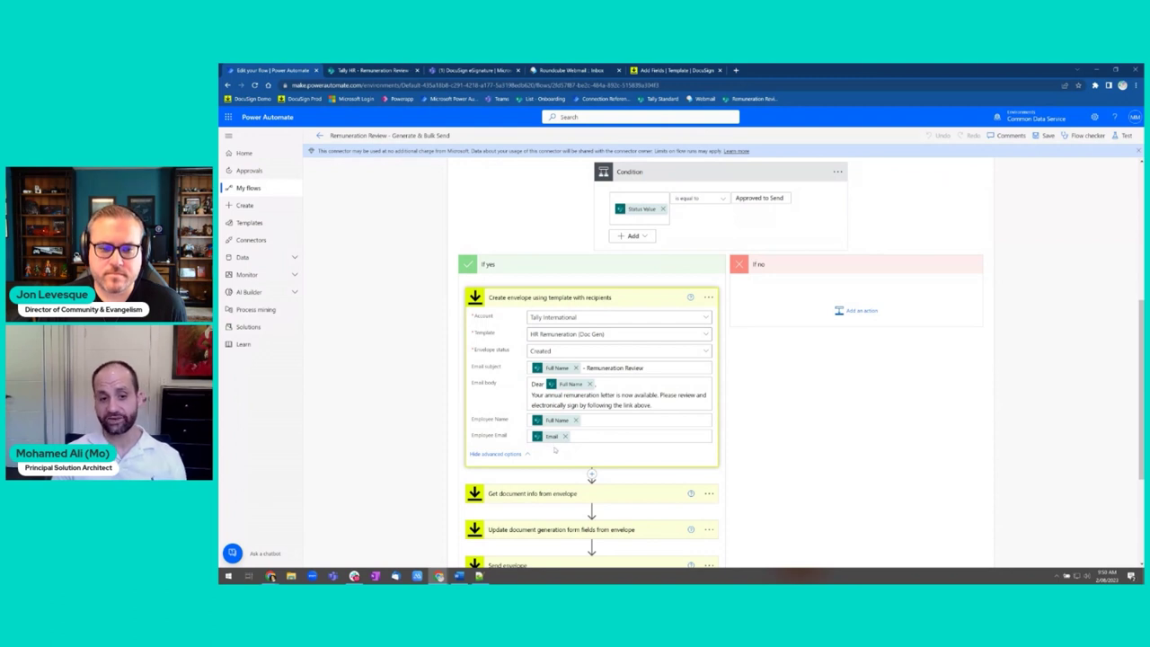
Step: Expand Get document info from envelope and Update document generation form fields from envelope, and review their document and field mappings
scroll(554, 448, down, 1)
click(554, 452)
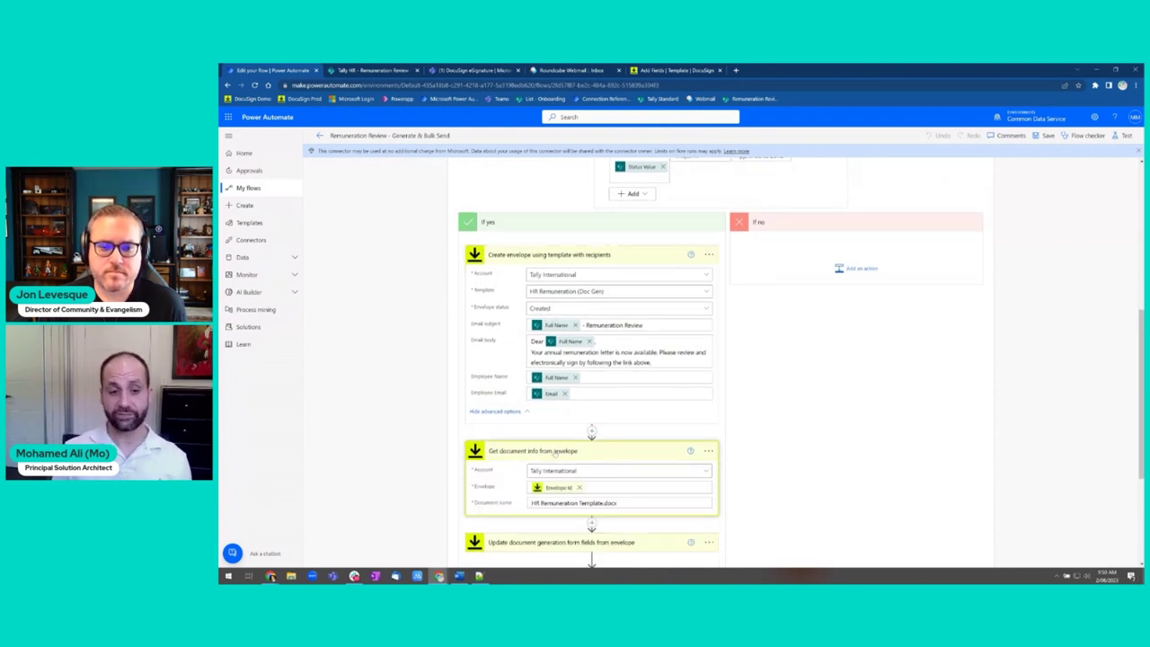
scroll(557, 446, down, 3)
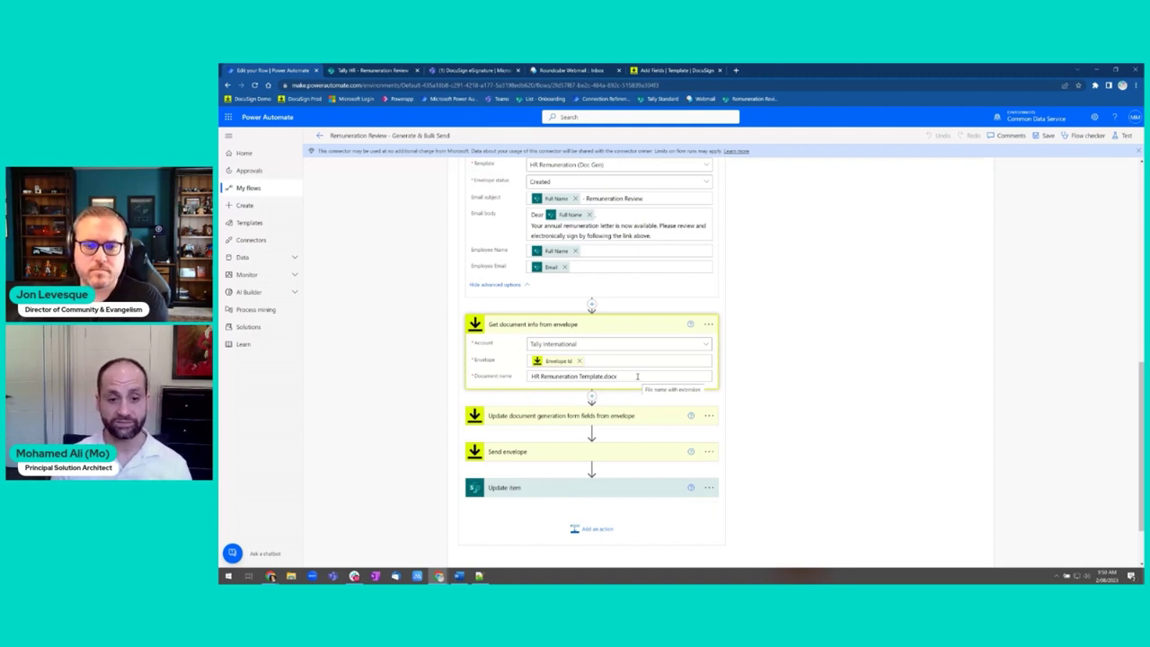
click(617, 416)
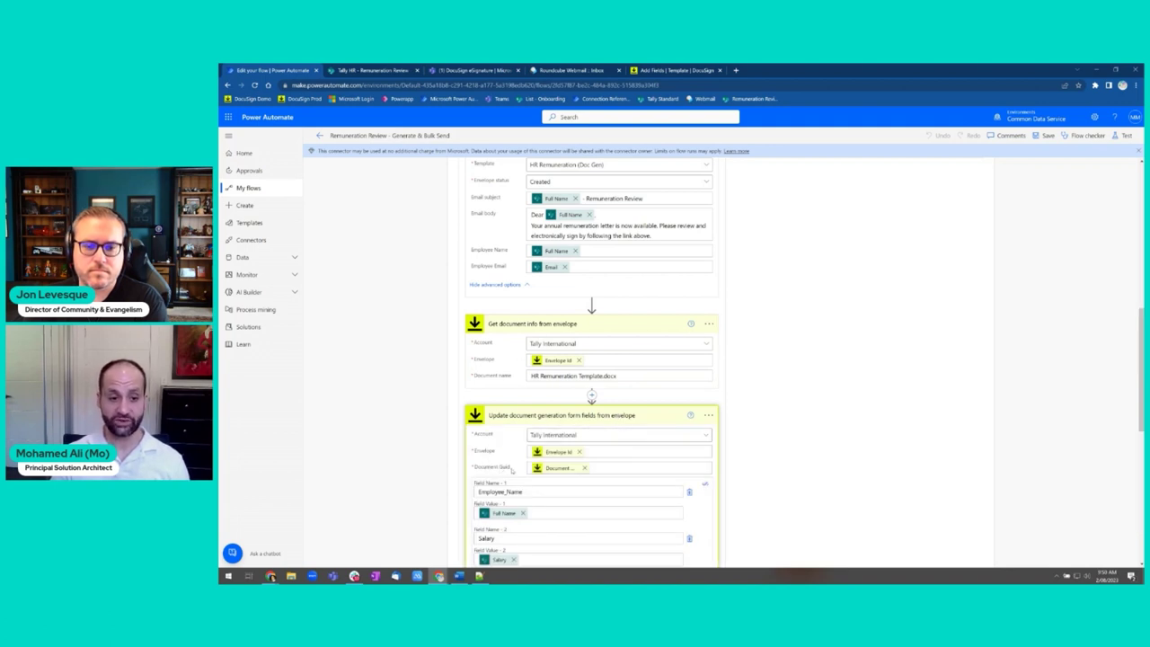
scroll(611, 468, down, 3)
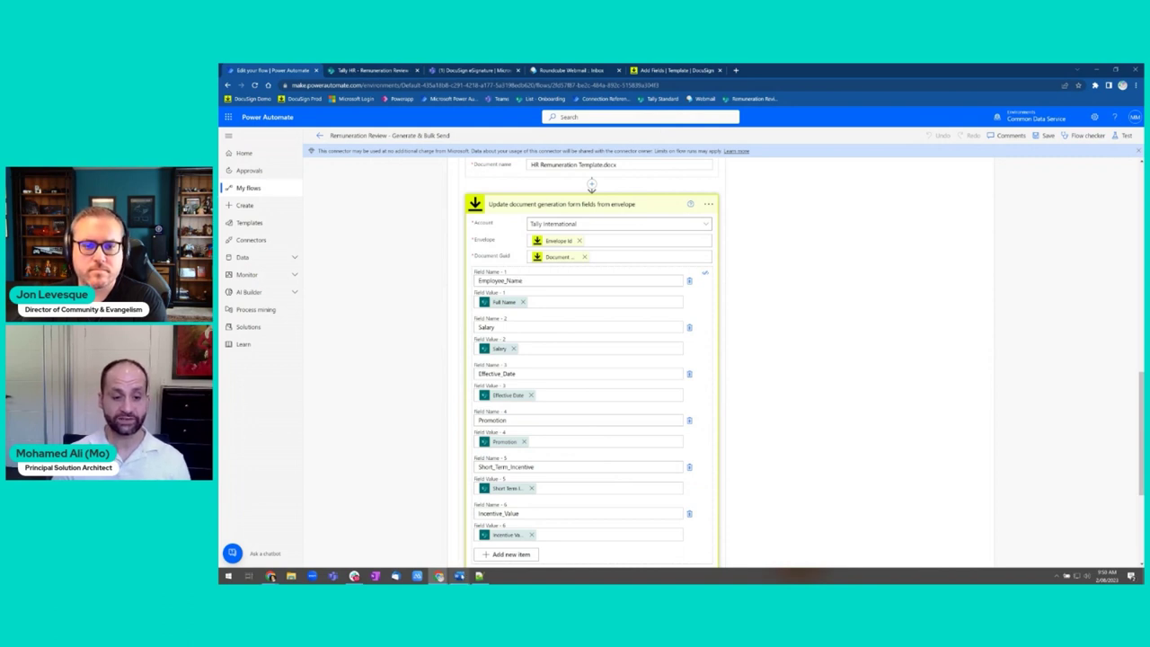
Step: Compare the update action's field names with the merge fields in the DocuSign template's letter text, and return to the flow
mouse_move(459, 576)
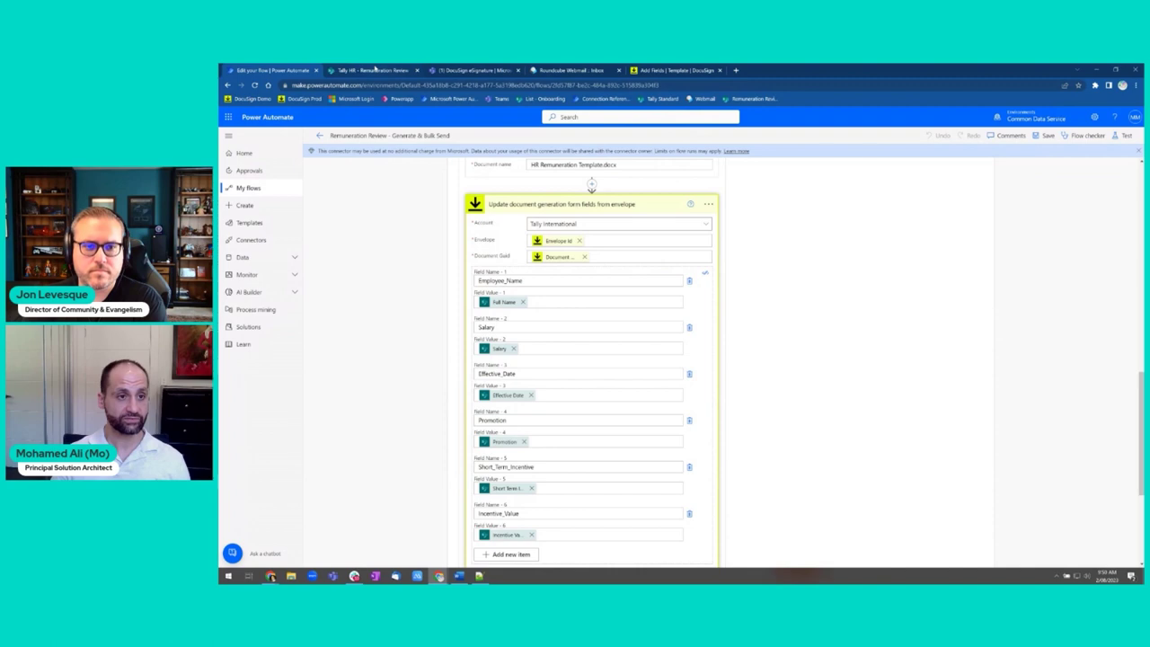
click(660, 70)
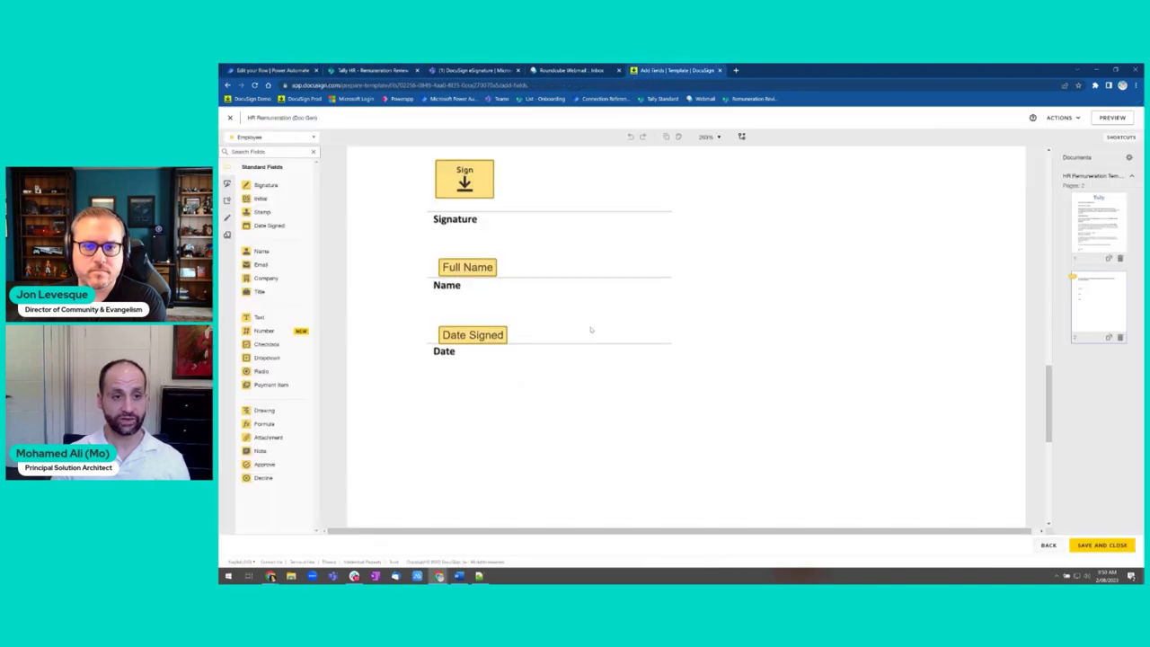
scroll(593, 332, up, 4)
scroll(593, 335, up, 10)
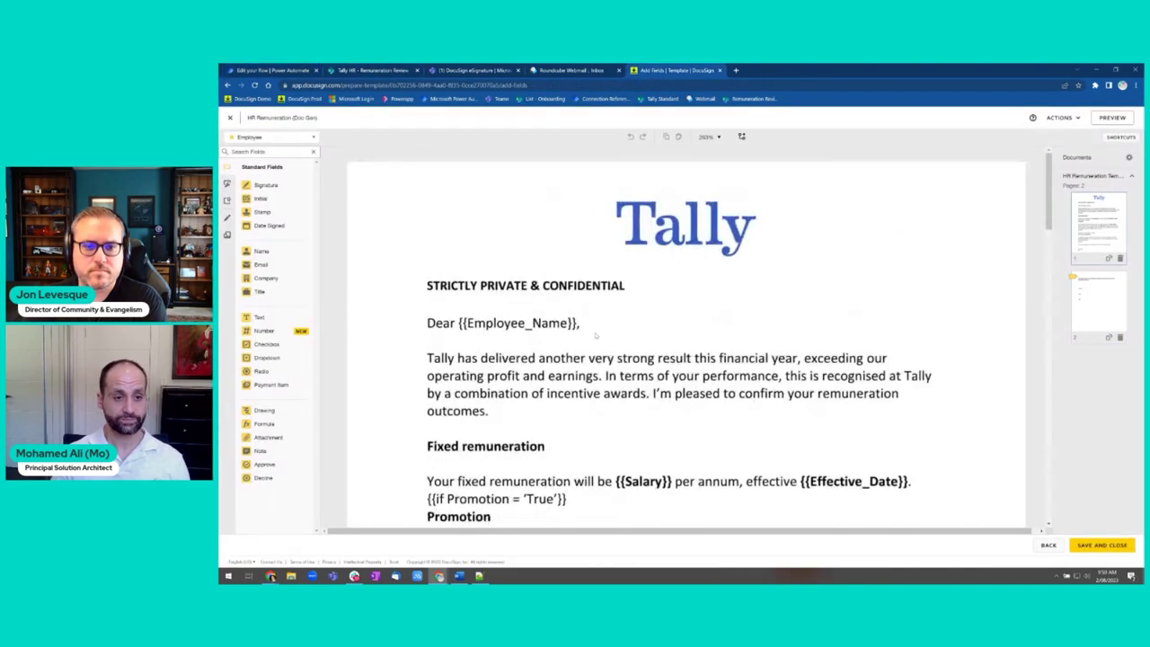
scroll(658, 480, down, 1)
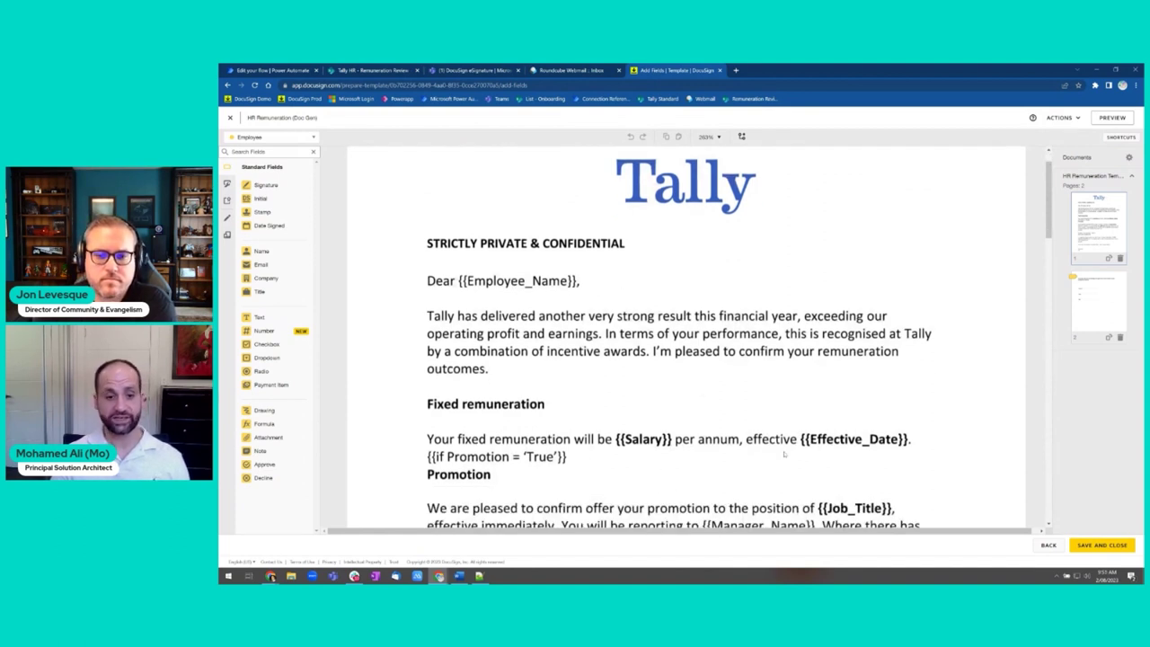
click(261, 70)
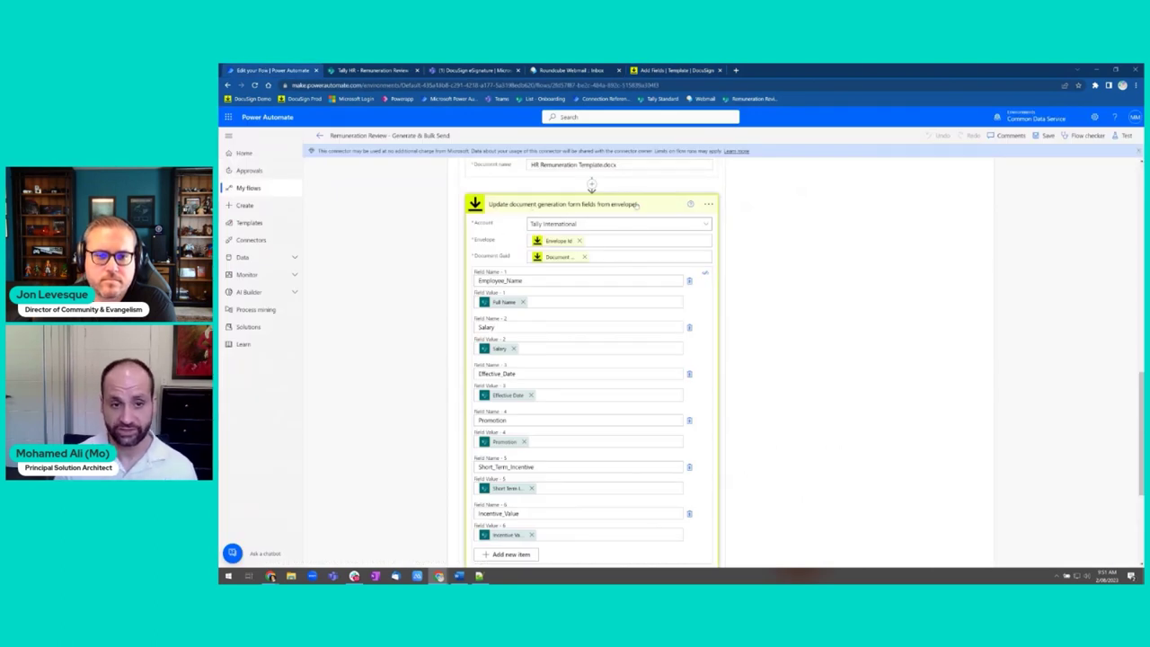
Step: Add a blank seventh field item to Update document generation form fields from envelope, and delete it again
scroll(647, 322, down, 1)
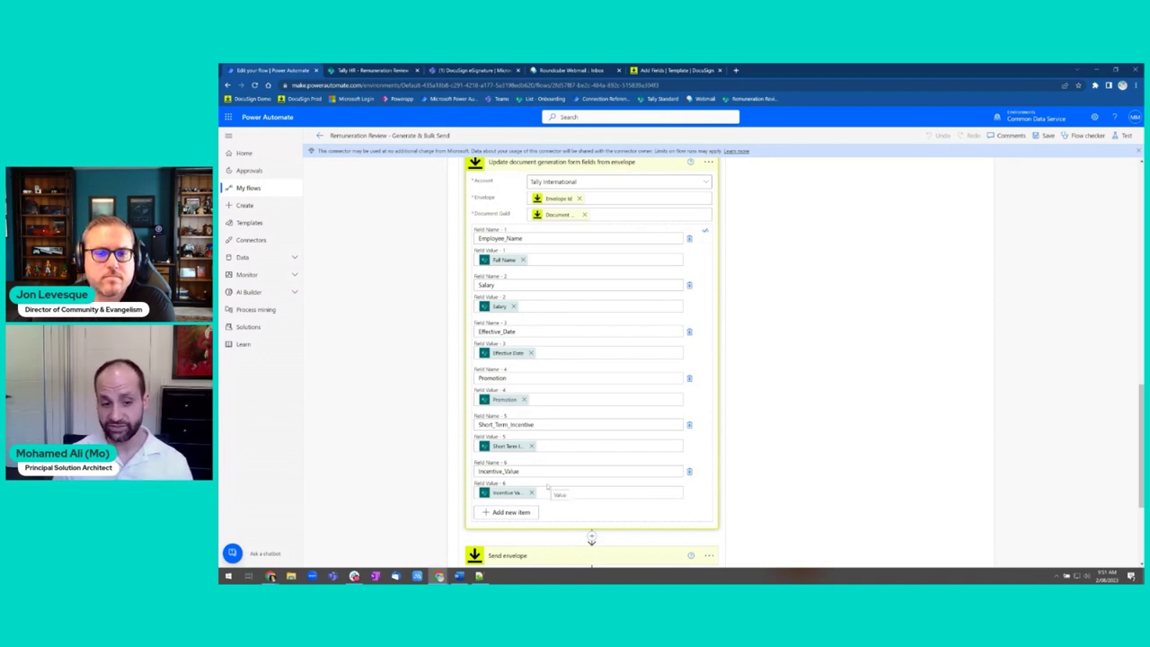
scroll(547, 486, down, 1)
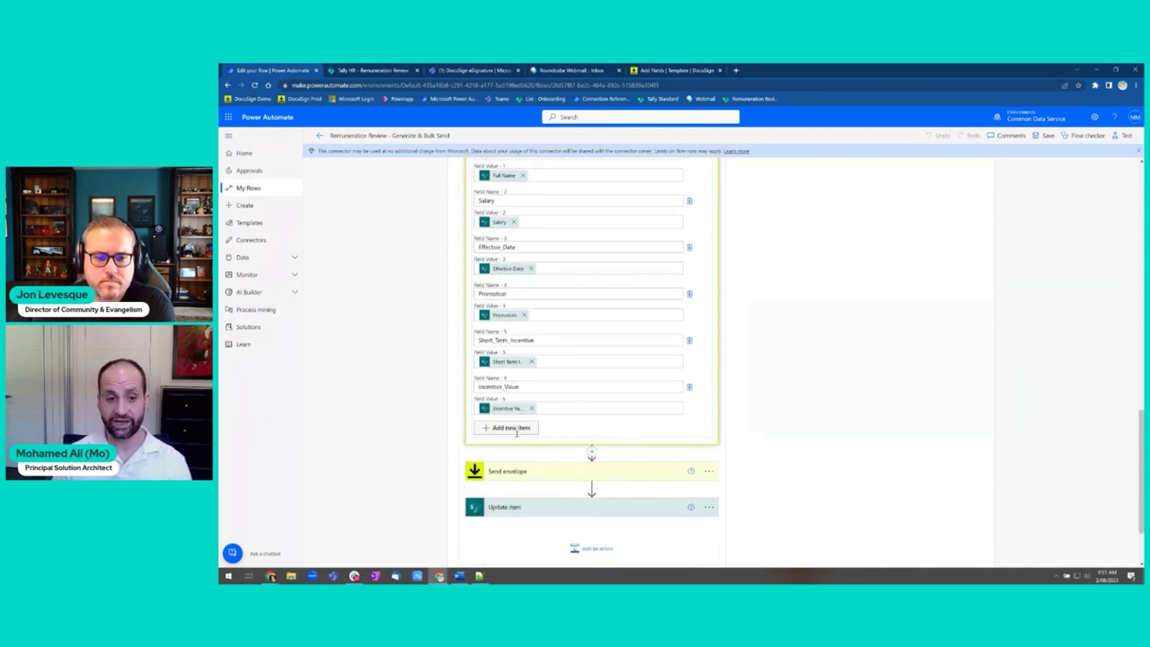
click(517, 430)
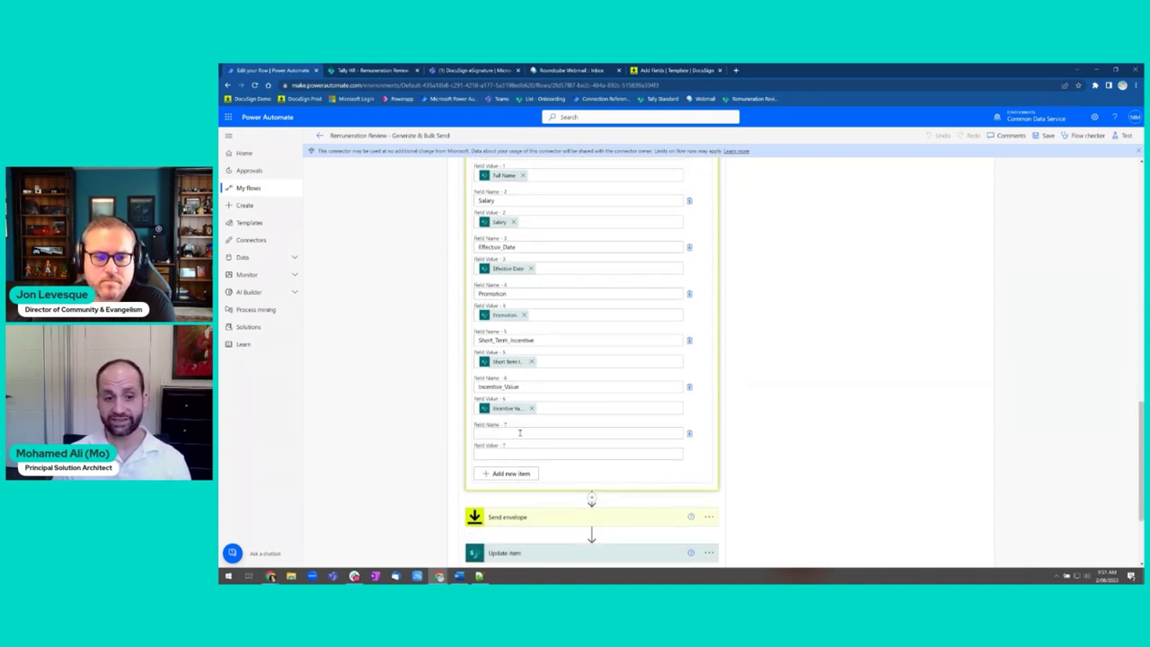
click(689, 434)
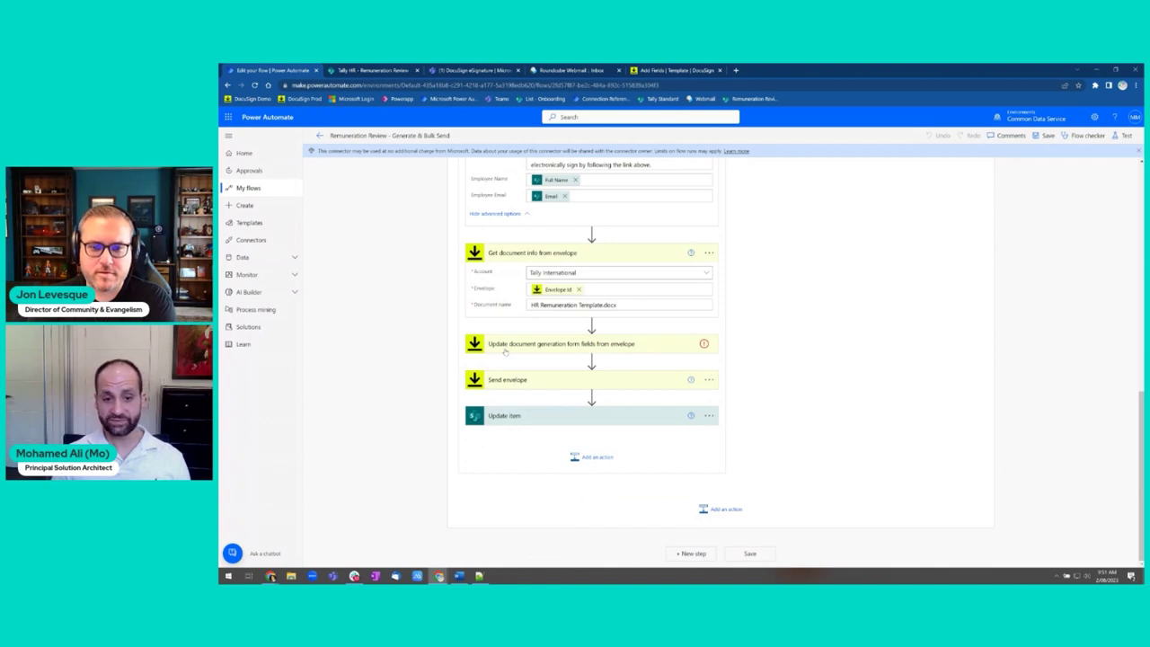
Step: Expand Send envelope and Update item to review their settings down to Envelope ID, and return to the flow's details page
click(507, 384)
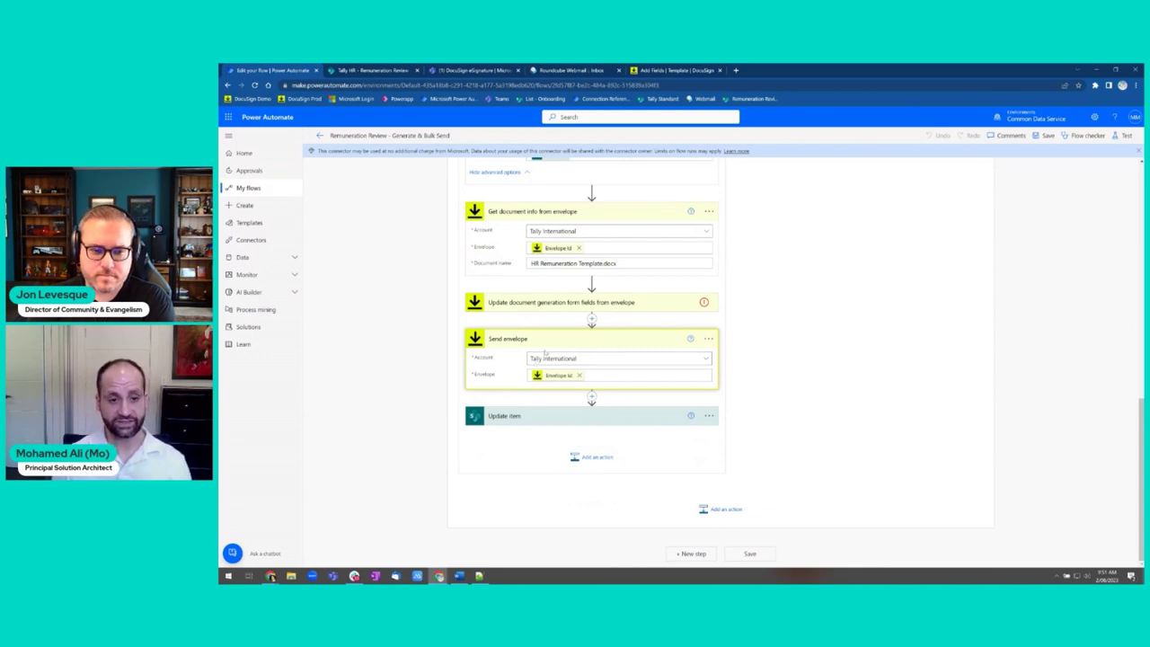
click(527, 421)
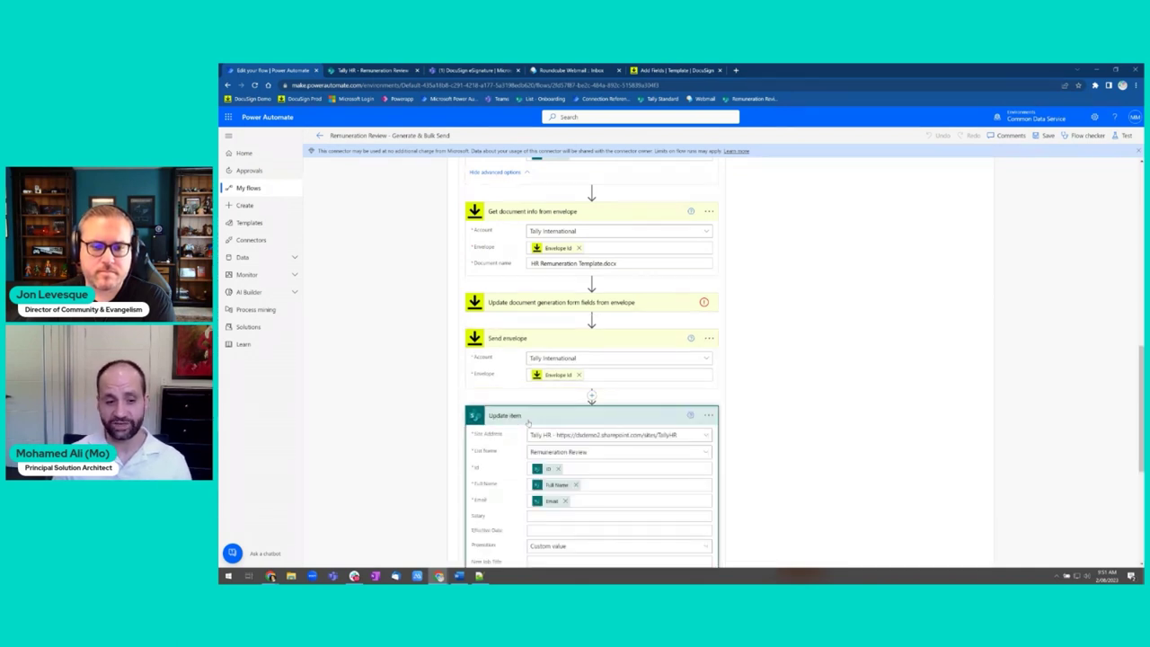
scroll(527, 421, down, 2)
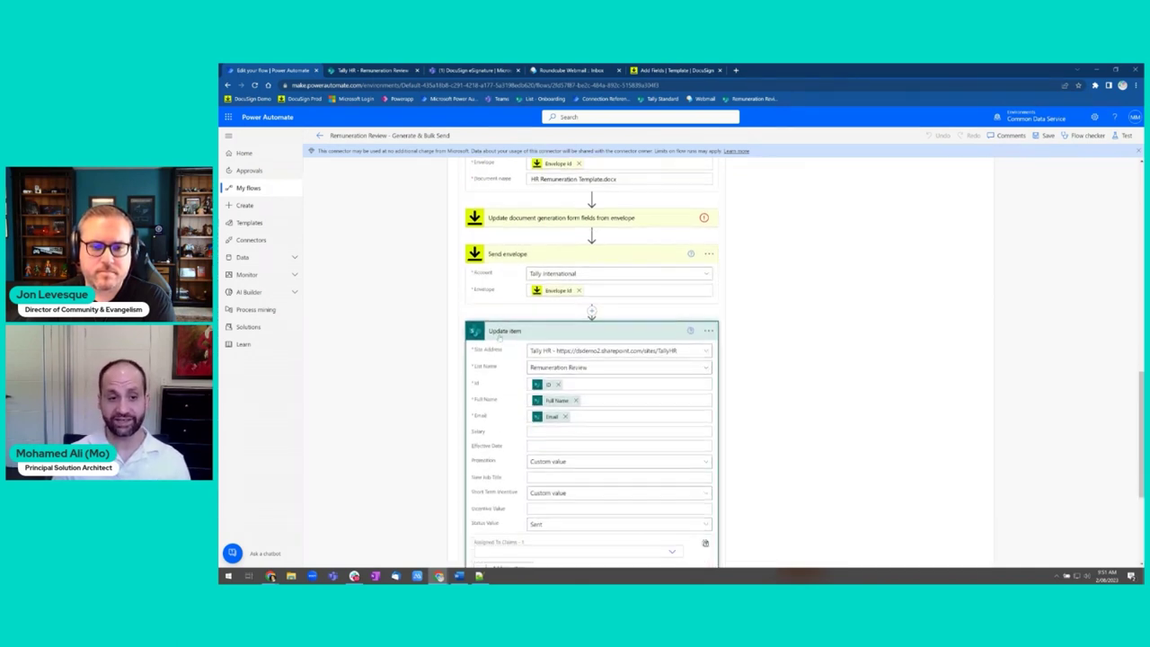
scroll(499, 336, down, 1)
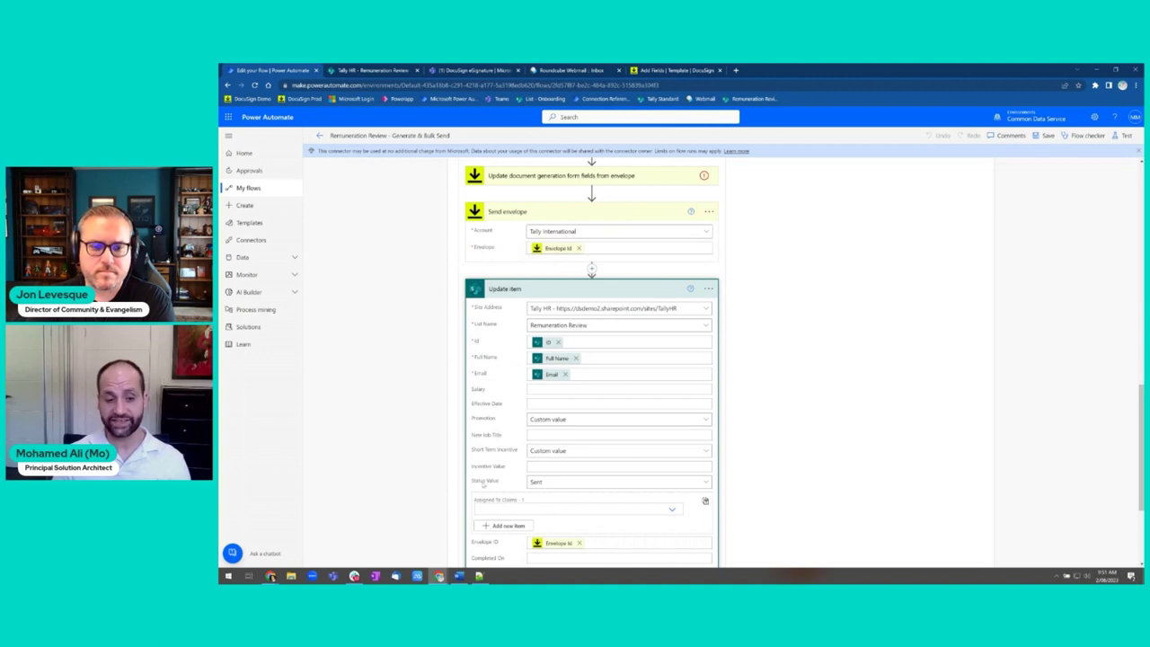
scroll(575, 491, down, 1)
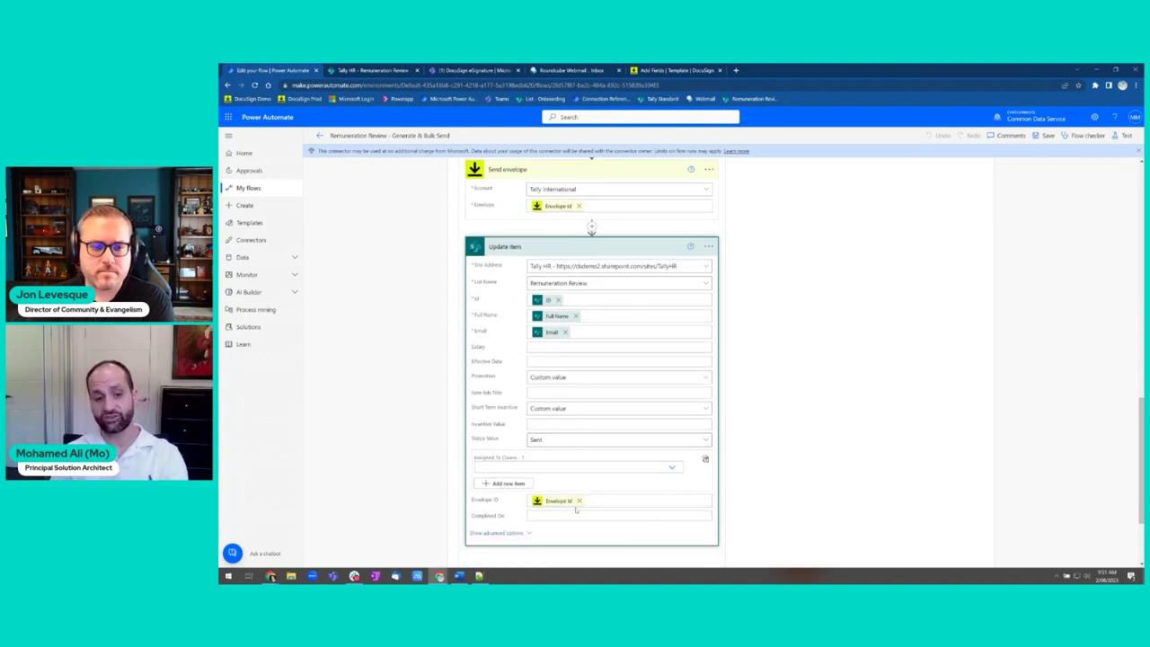
scroll(576, 510, down, 3)
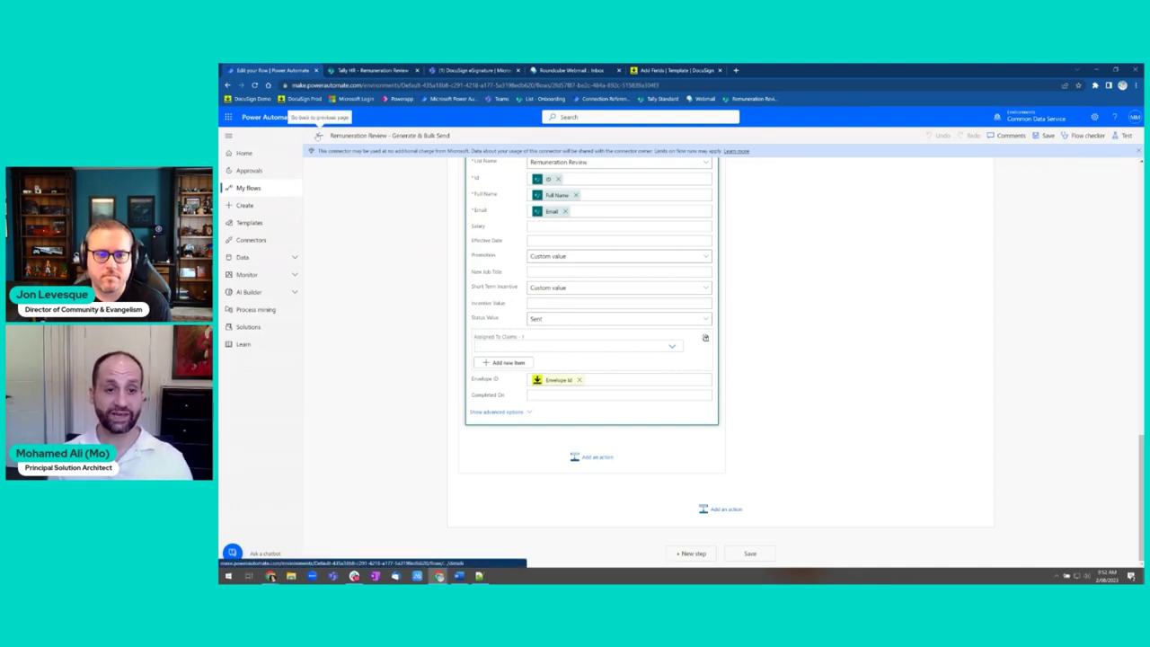
click(318, 135)
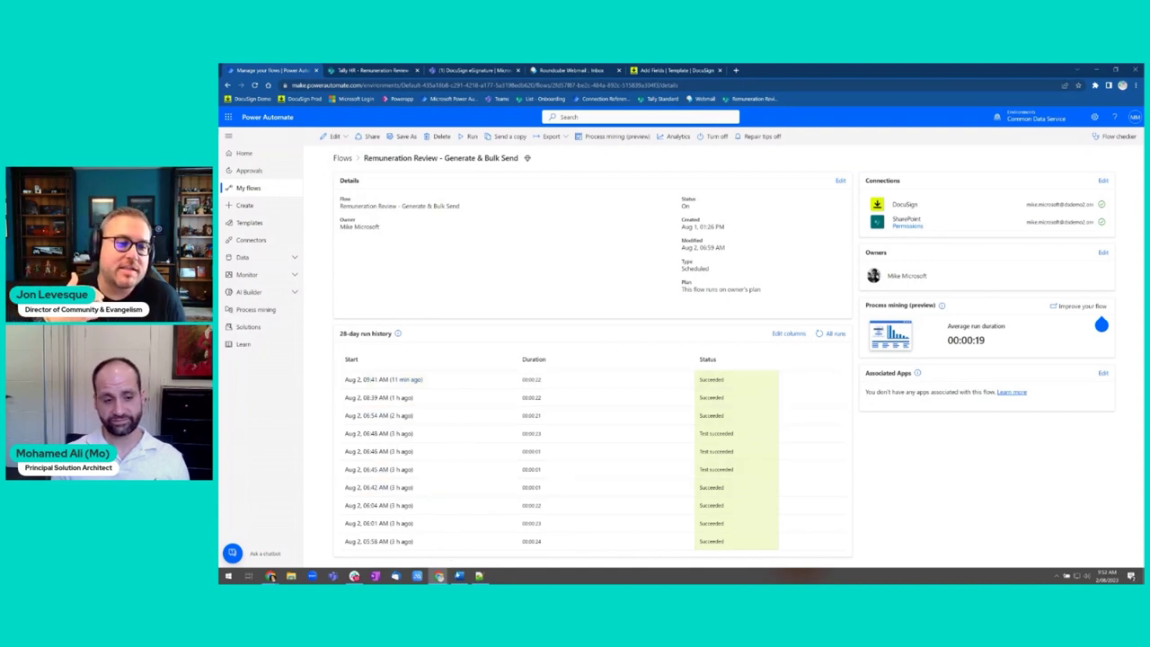
Step: Switch to the HR Remuneration Template in Word and highlight the Short_Term_Incentive if-condition line
mouse_move(459, 576)
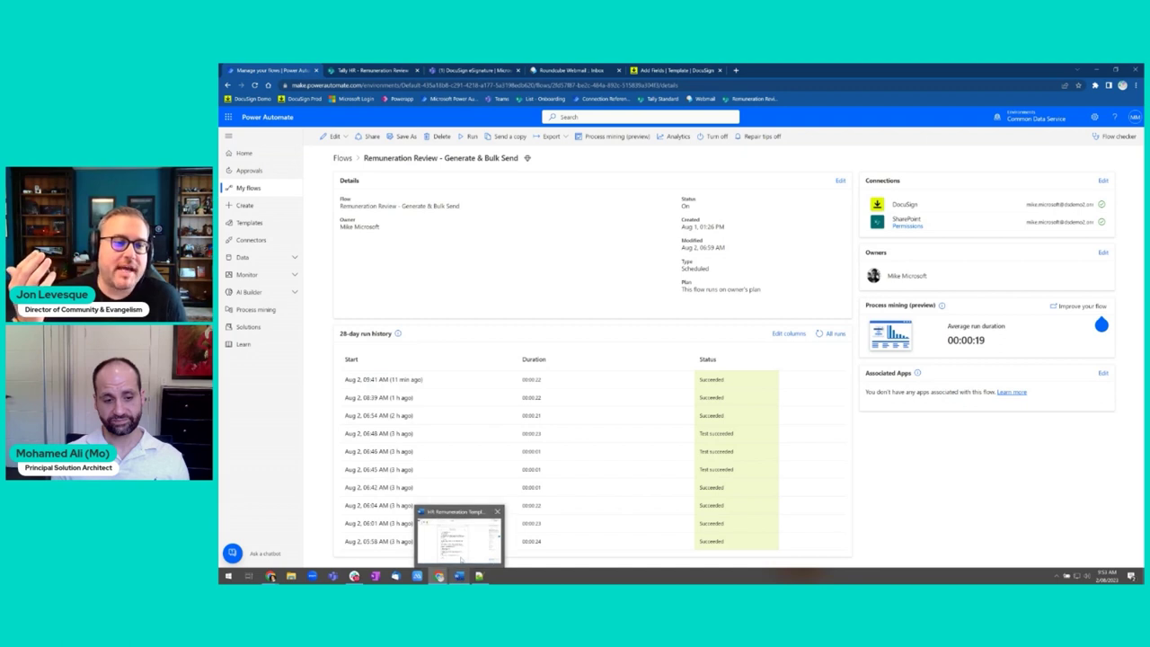
click(458, 539)
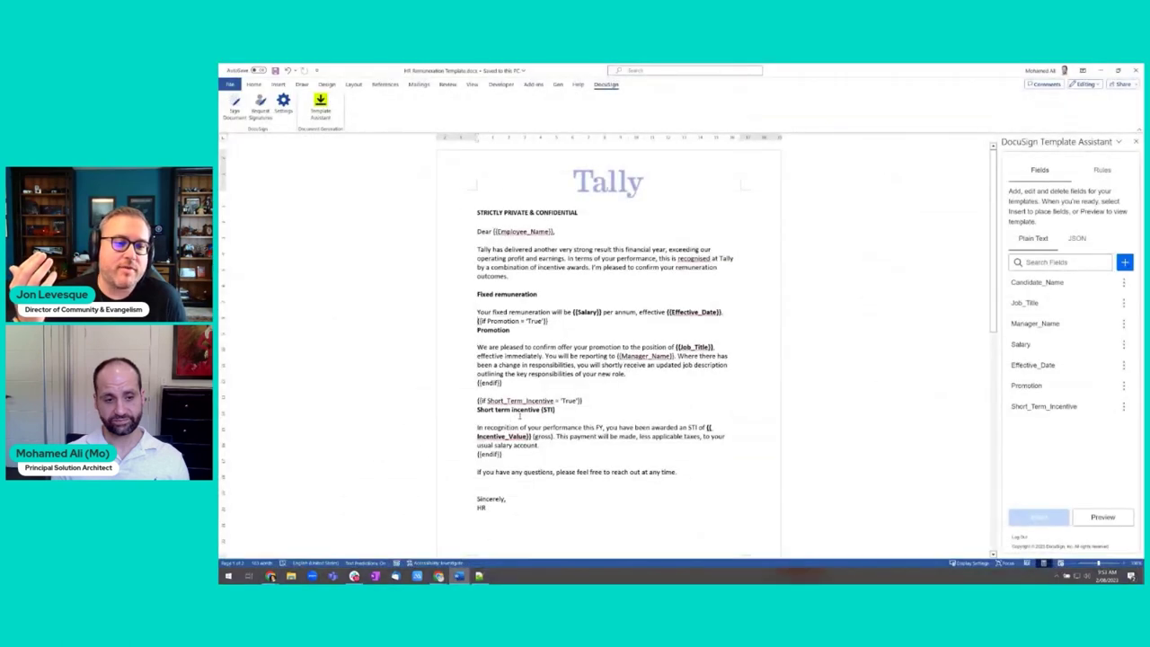
drag(584, 401, 477, 402)
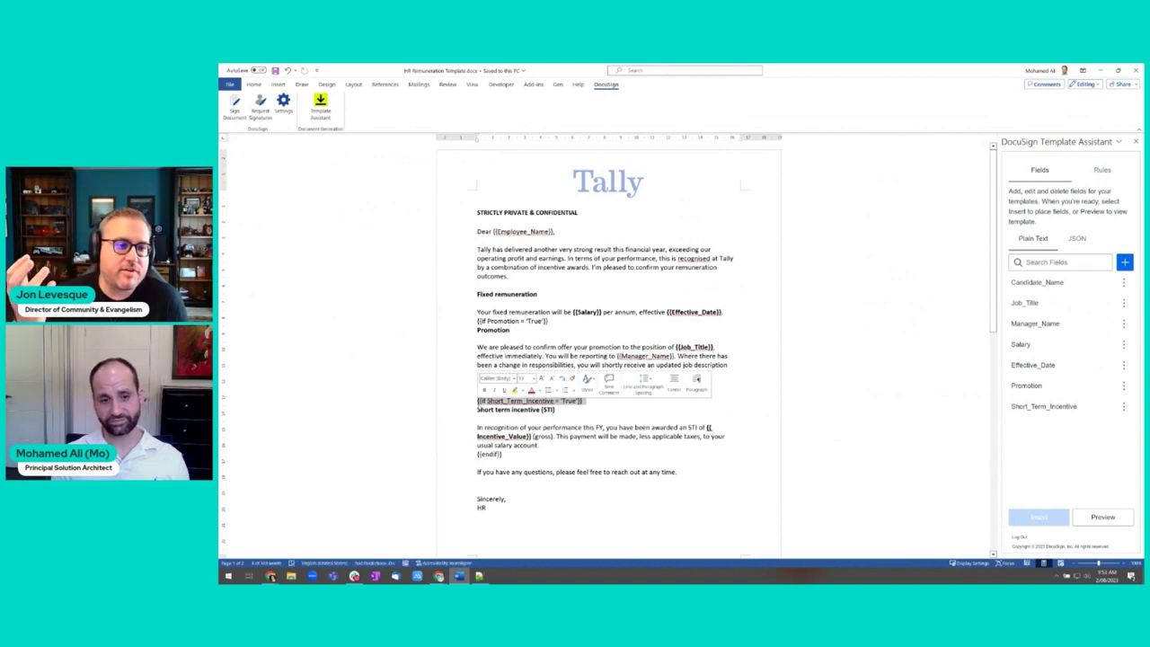
click(478, 406)
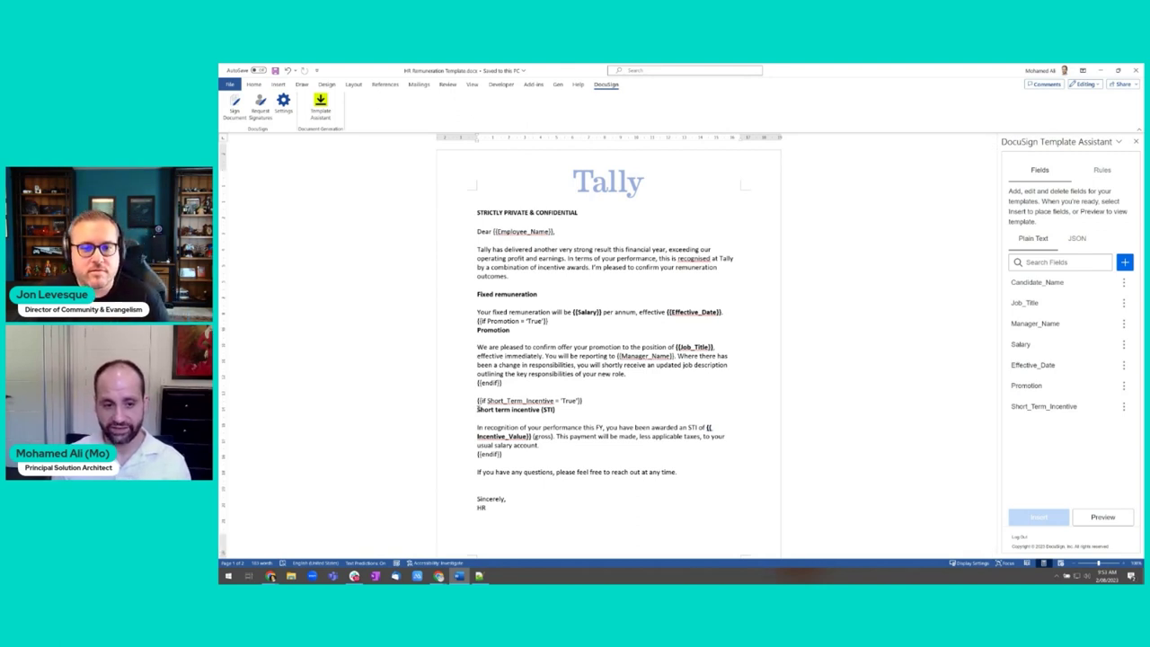
Step: Select the signature, name and date rows on the second page and set their font colour to red to reveal the anchor tags
scroll(478, 409, down, 1)
scroll(478, 409, down, 5)
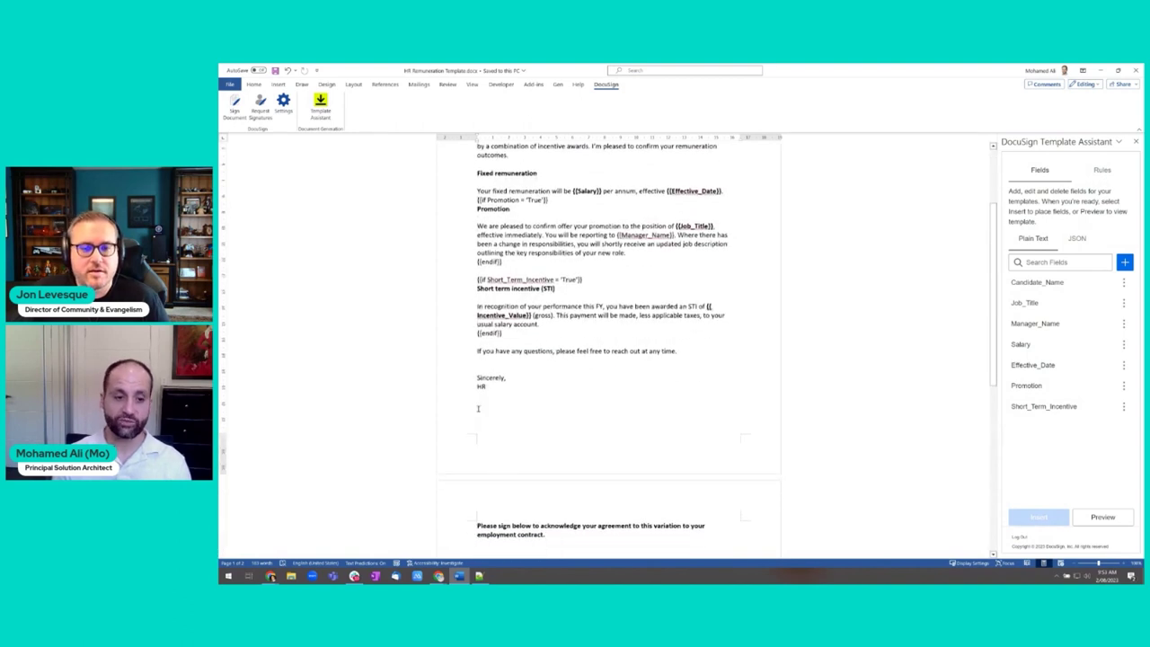
scroll(478, 411, down, 3)
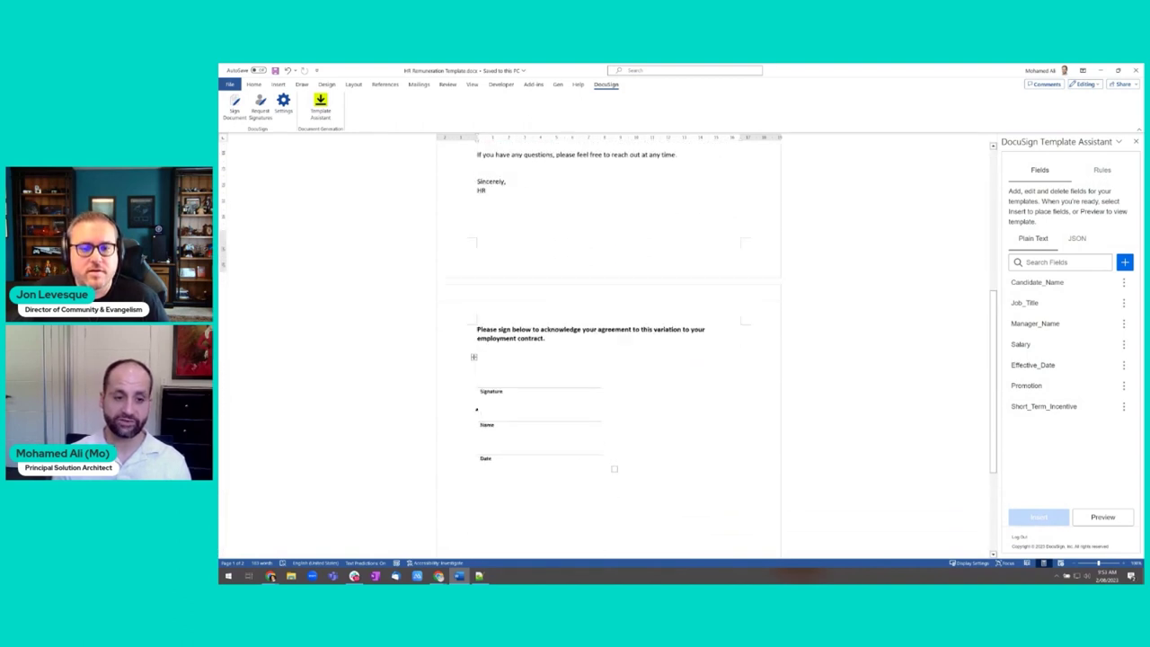
mouse_move(480, 356)
mouse_down()
mouse_move(527, 401)
mouse_move(548, 447)
mouse_up()
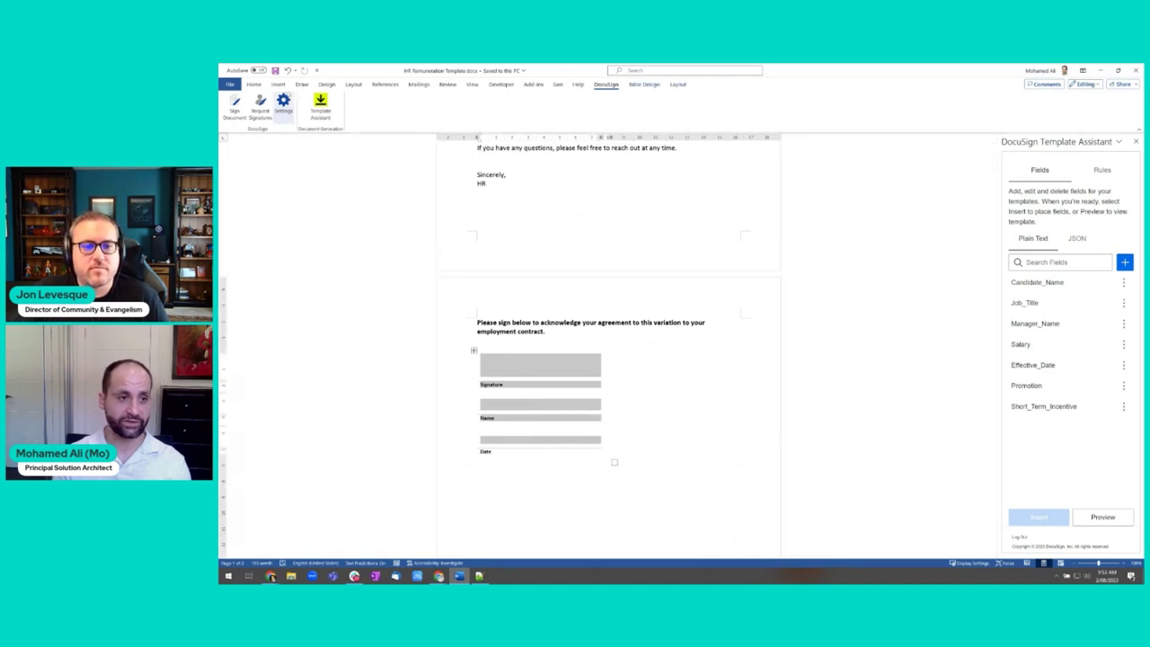
click(255, 85)
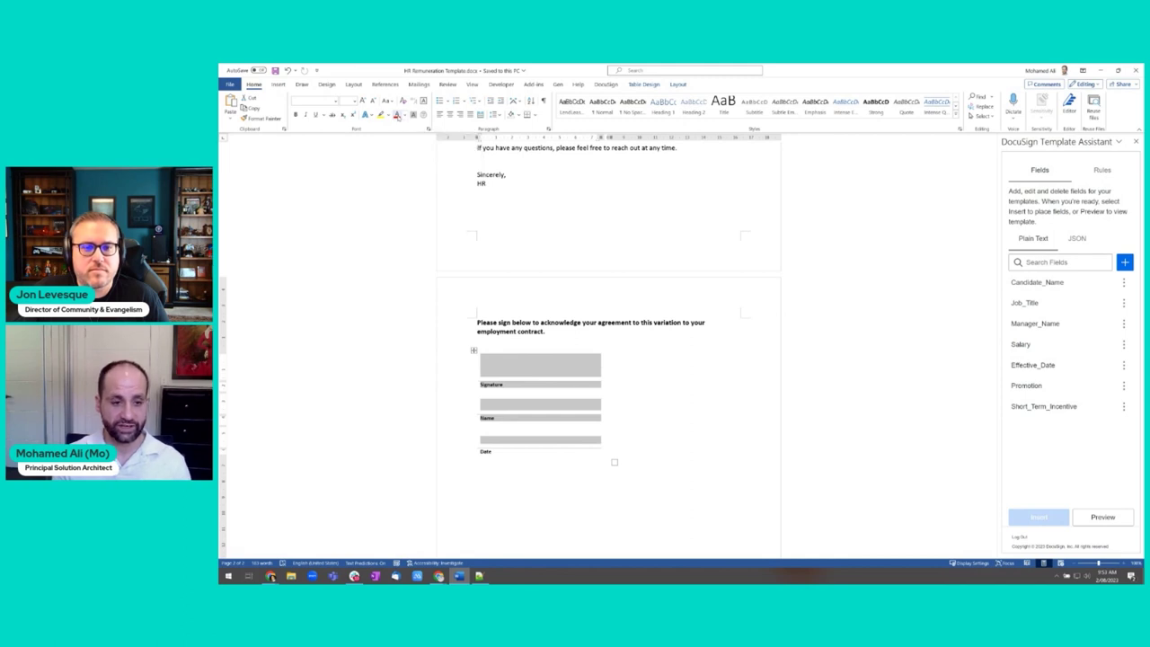
click(396, 116)
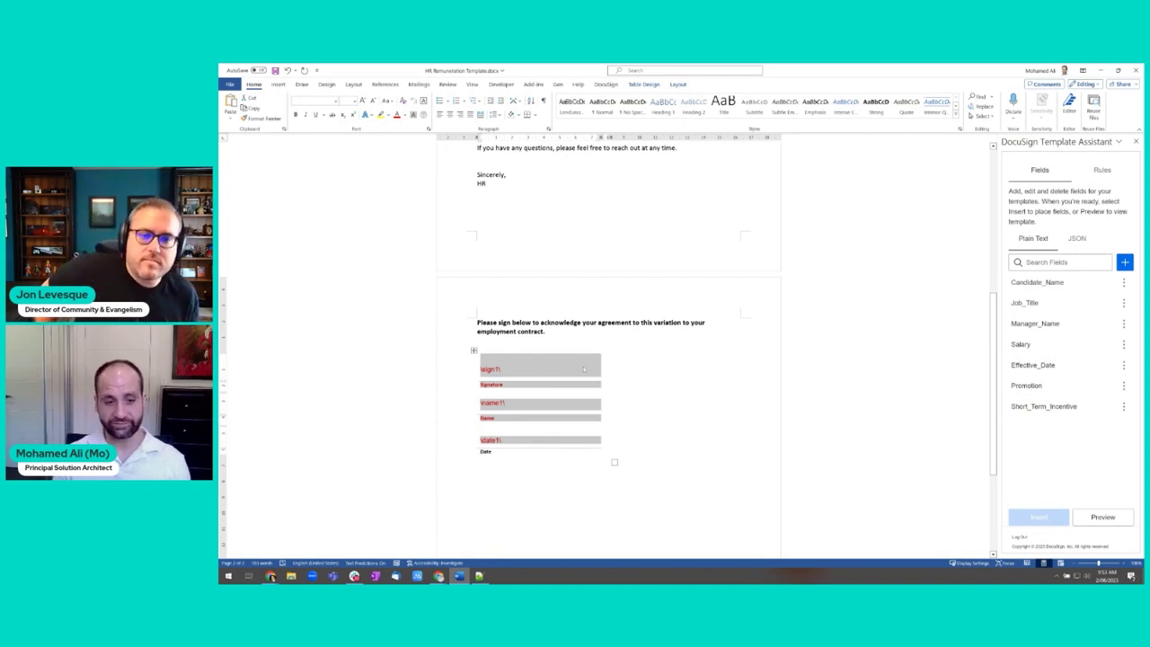
scroll(584, 368, up, 3)
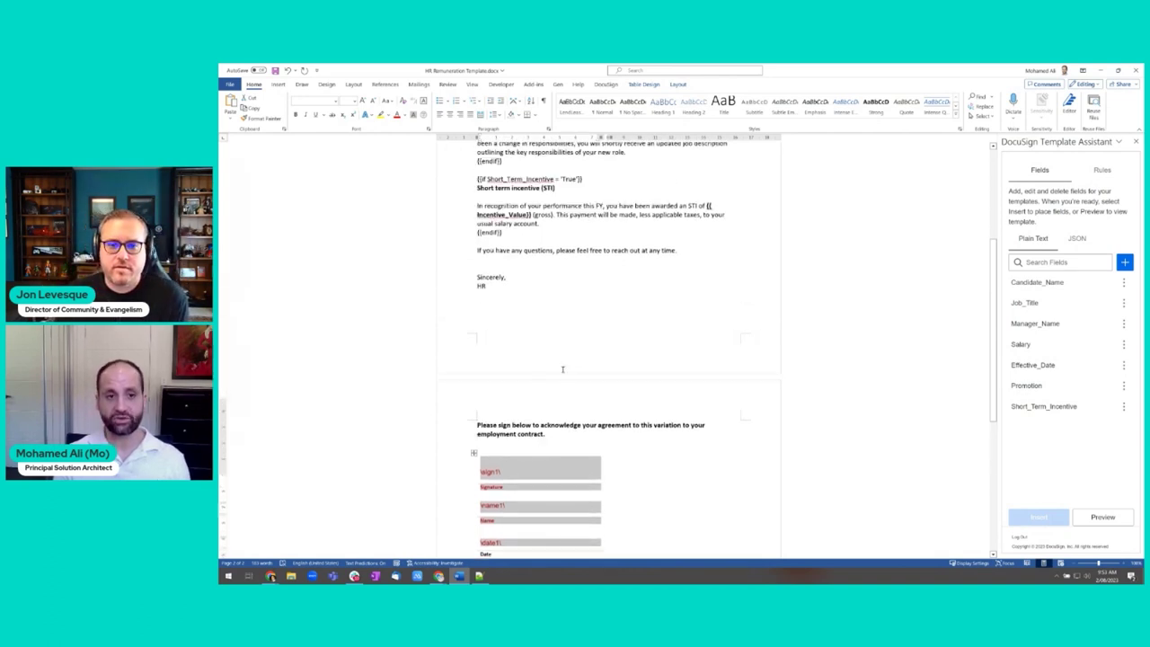
scroll(594, 281, up, 1)
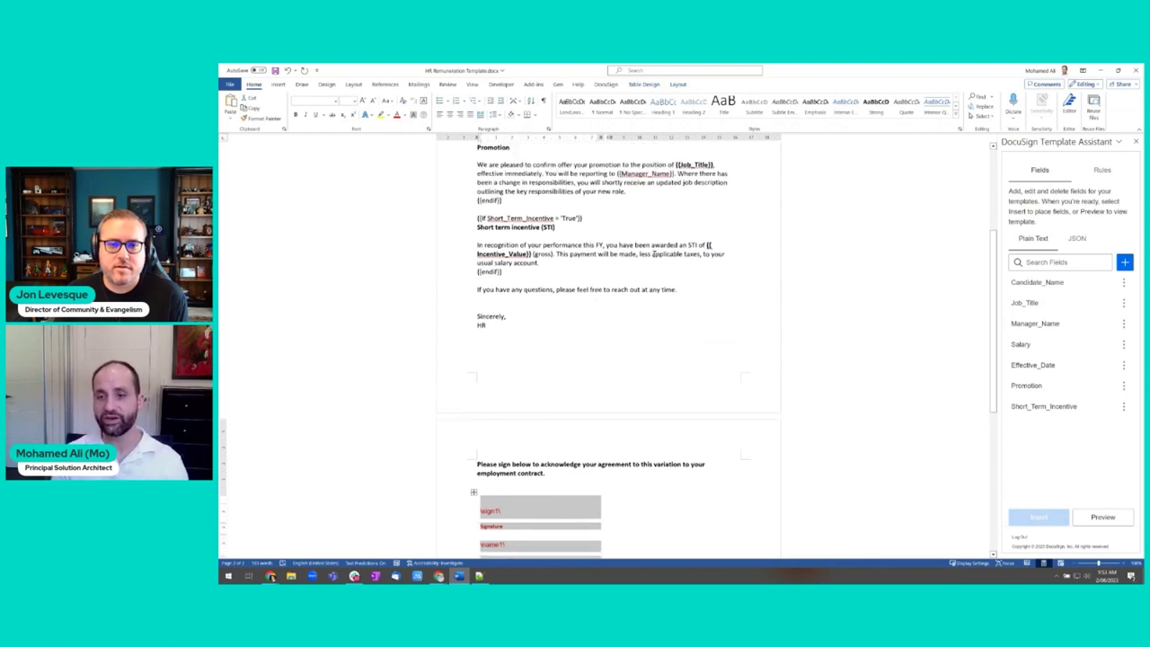
scroll(653, 254, up, 2)
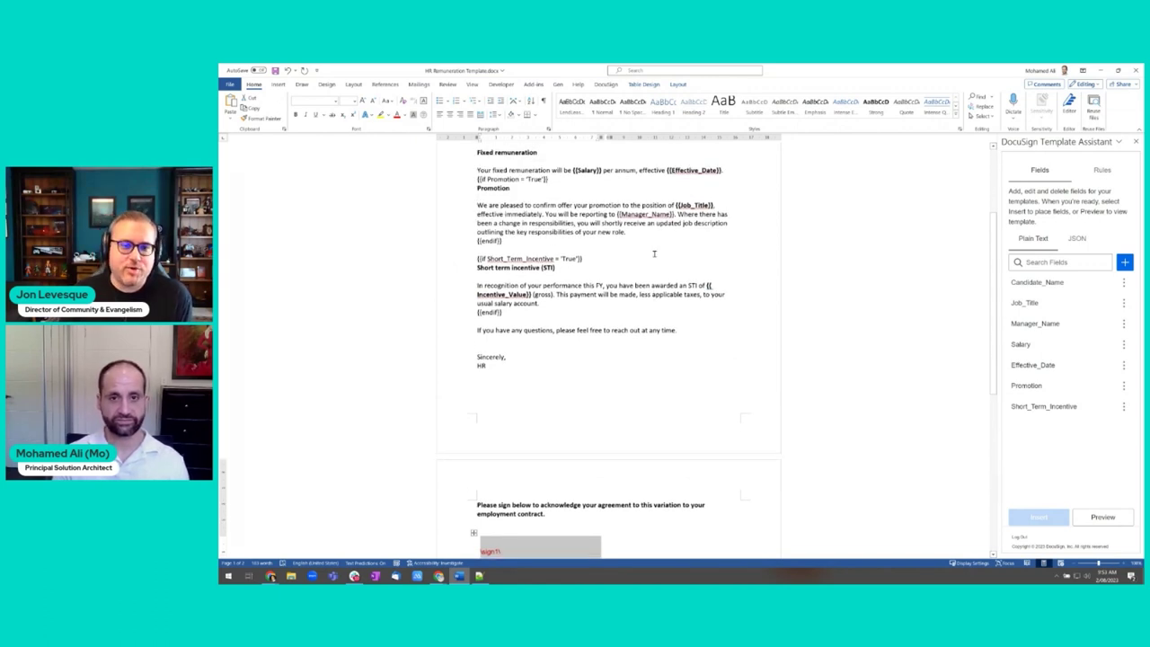
scroll(654, 254, up, 3)
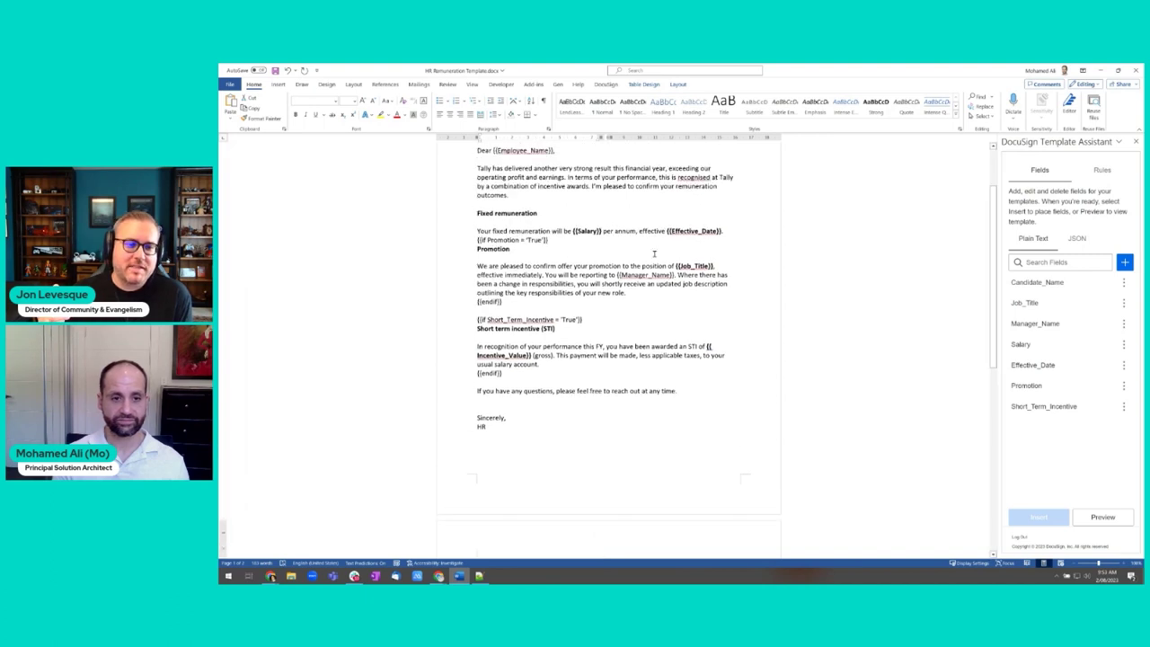